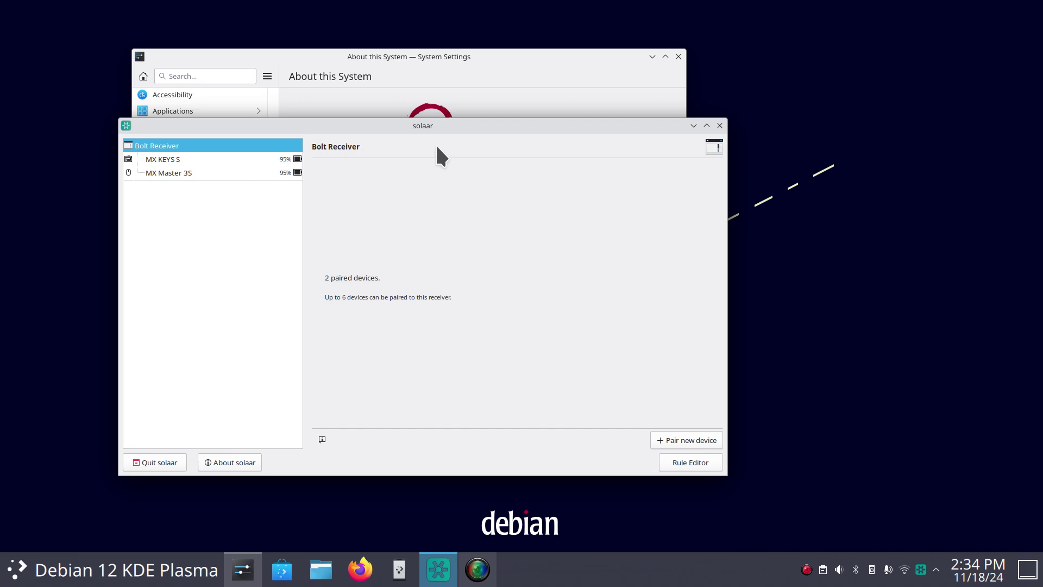
Step: Close the Solaar and System Settings windows, and reopen Solaar in the upper part of the desktop
click(719, 126)
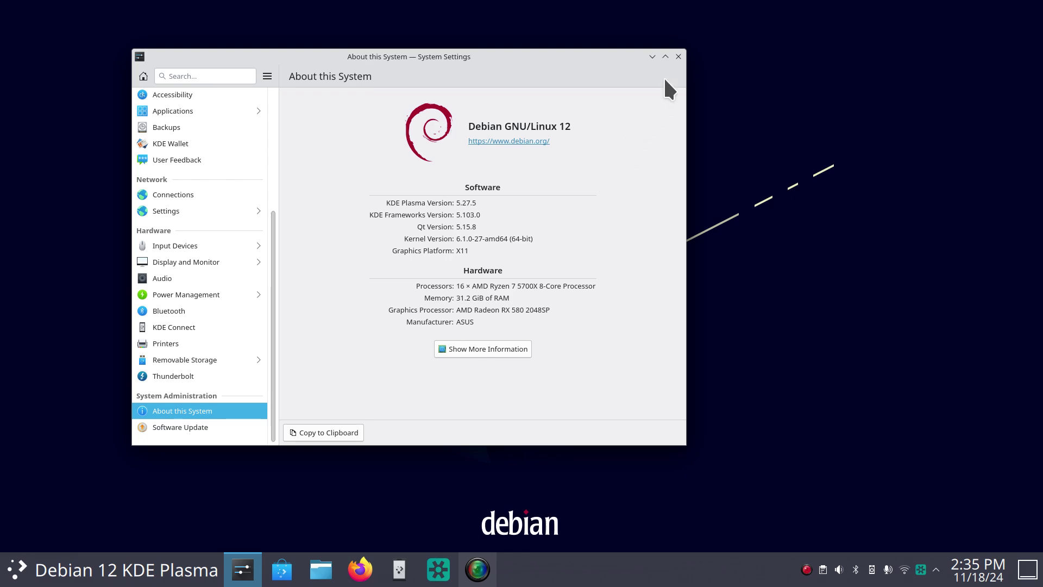
click(679, 57)
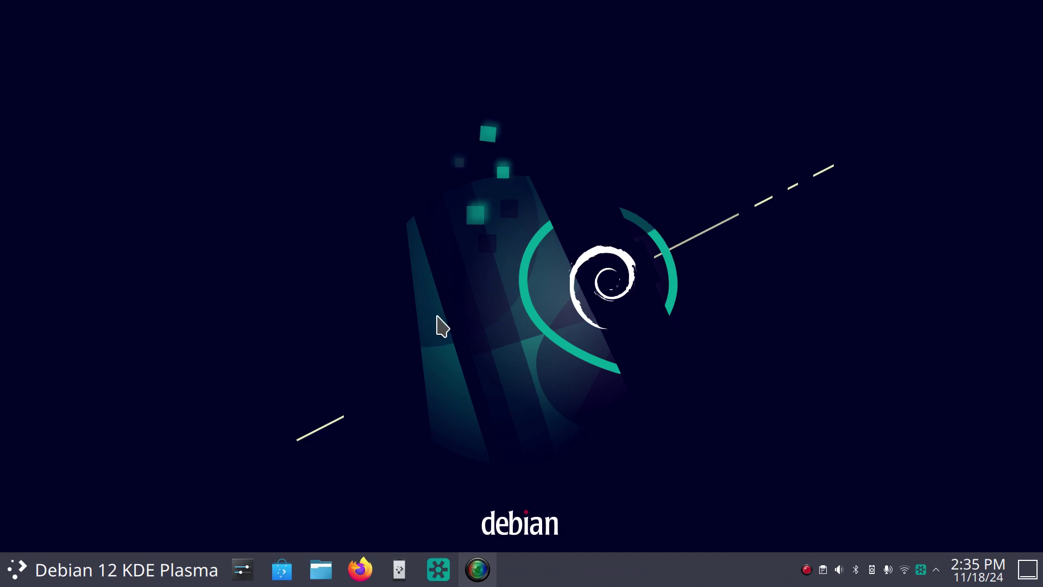
click(438, 570)
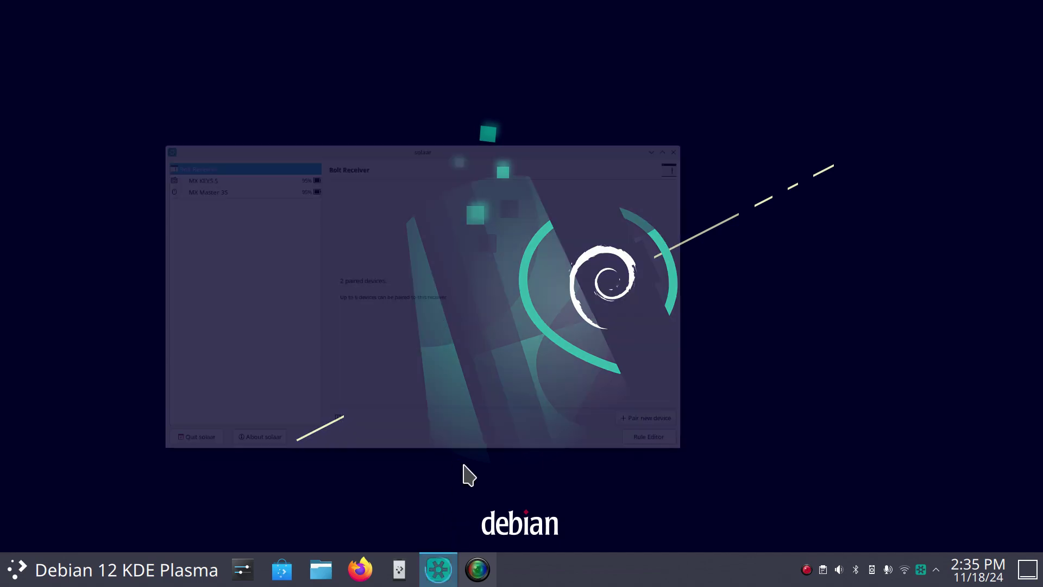
drag(406, 129, 411, 85)
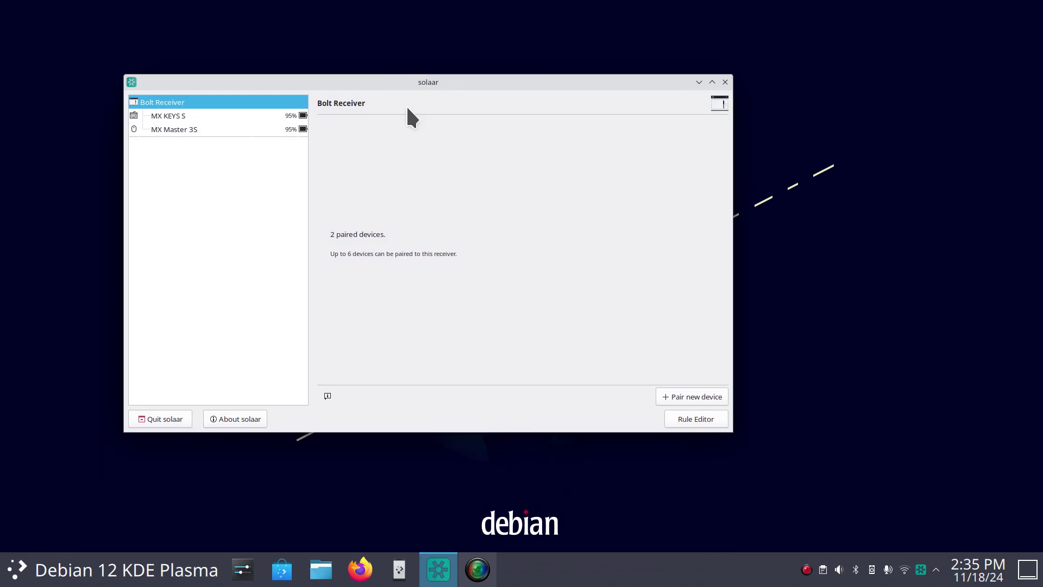
Step: Read Solaar's name and description in its About information, and close it
click(259, 421)
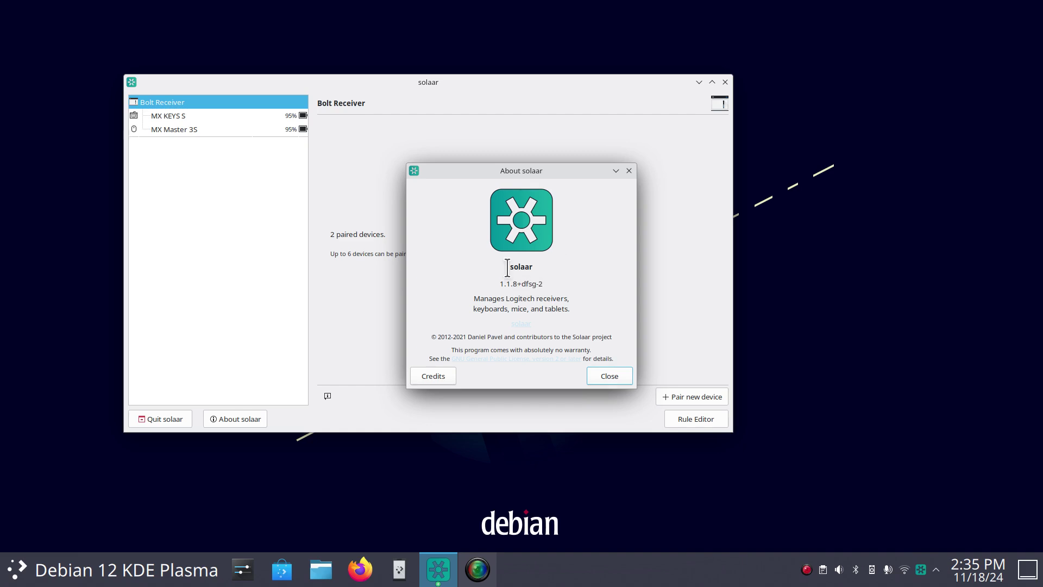
drag(507, 267, 545, 264)
drag(473, 299, 591, 305)
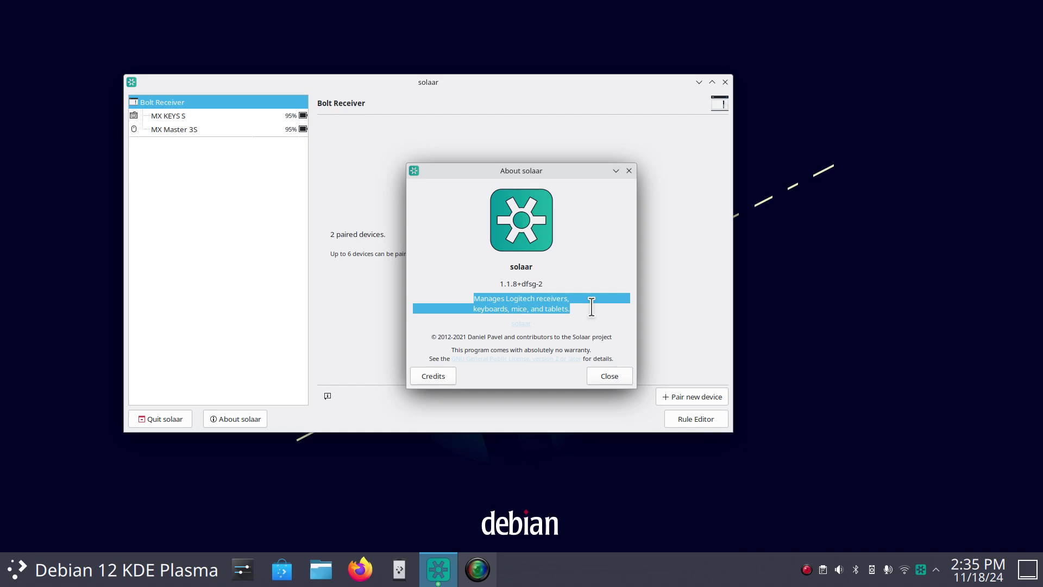
click(609, 375)
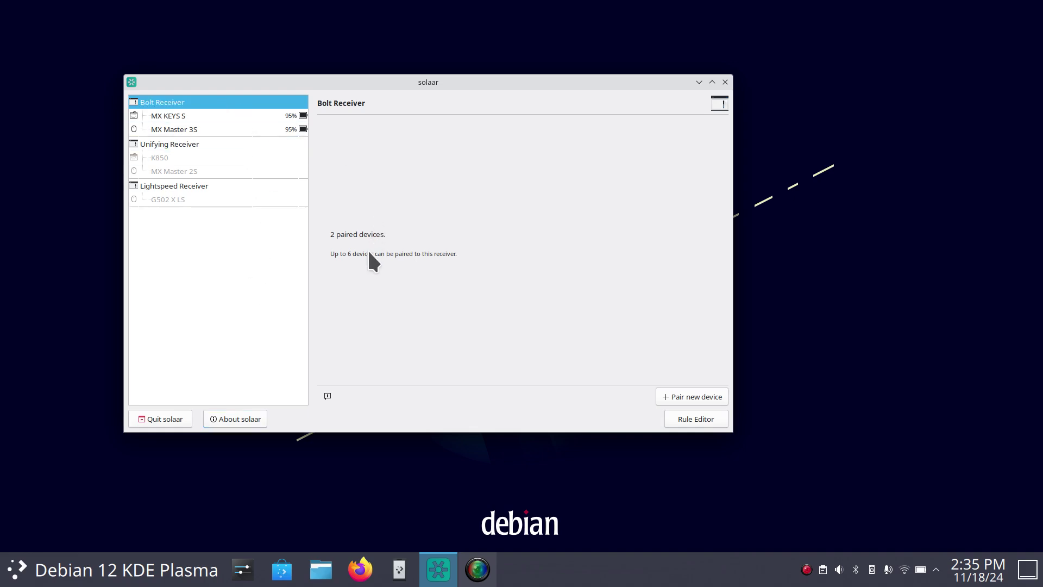
Step: Review the Unifying Receiver, its MX Master 2S mouse settings, and the Bolt Receiver overview
click(188, 142)
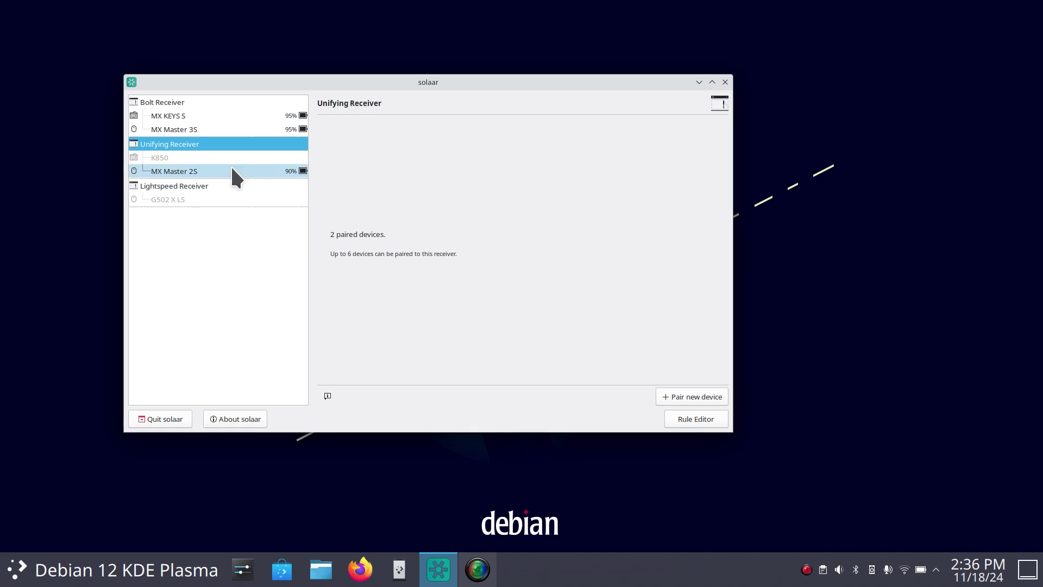
click(181, 173)
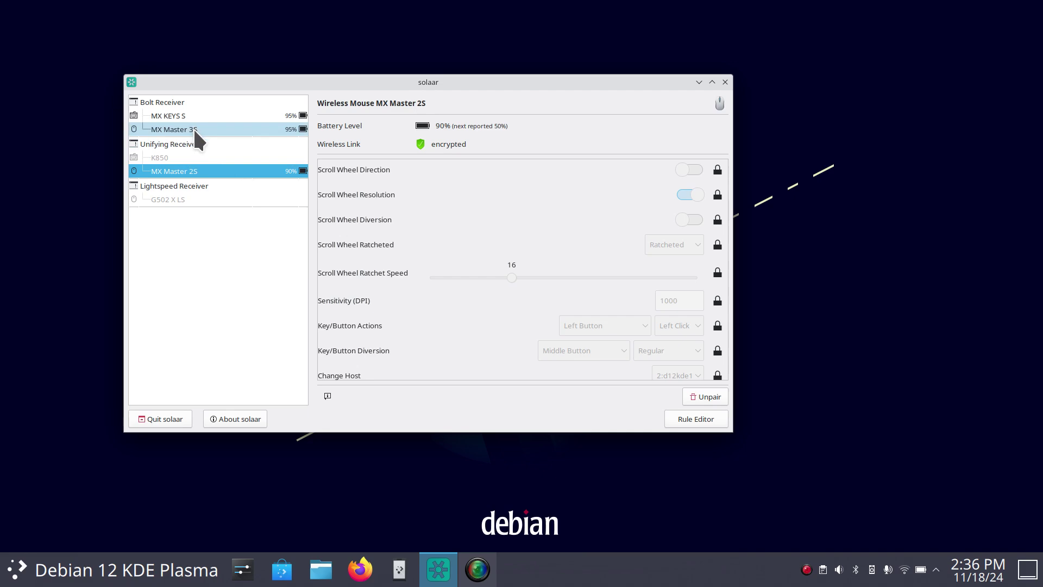
click(173, 99)
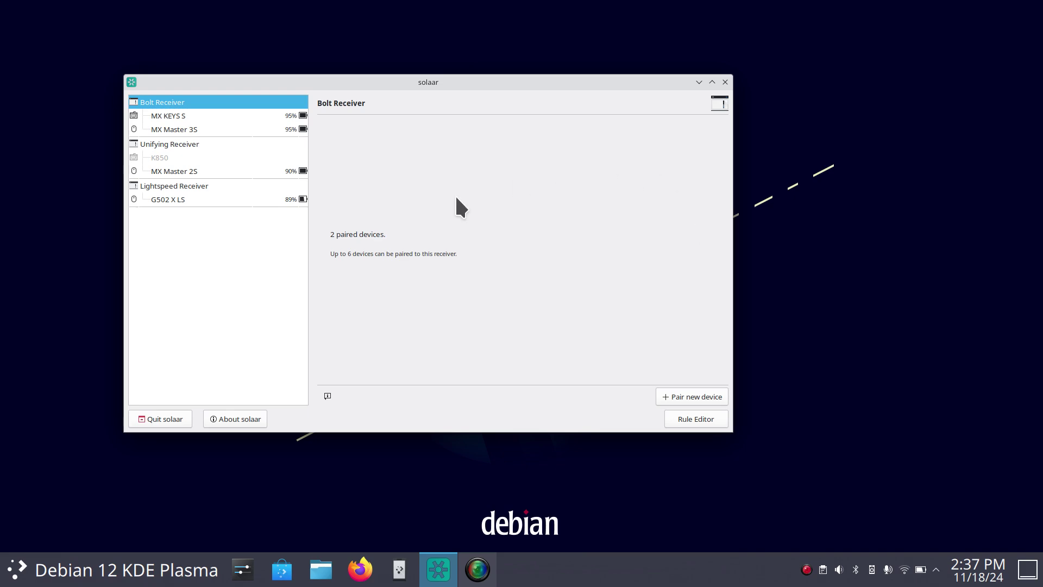
Step: Inspect the Lightspeed Receiver and check the wireless link encryption of its G502 X LS mouse
click(199, 186)
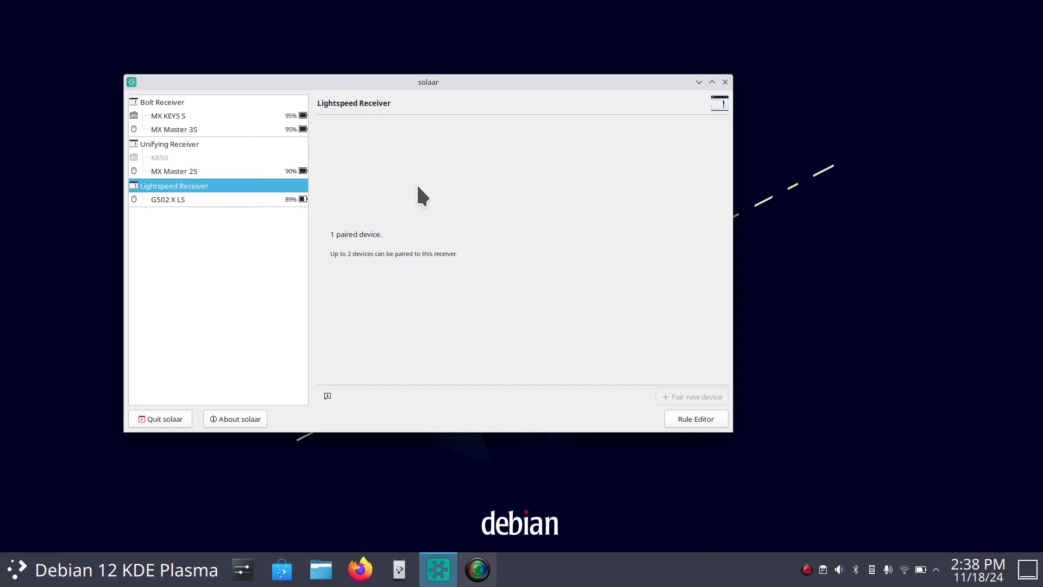
click(232, 199)
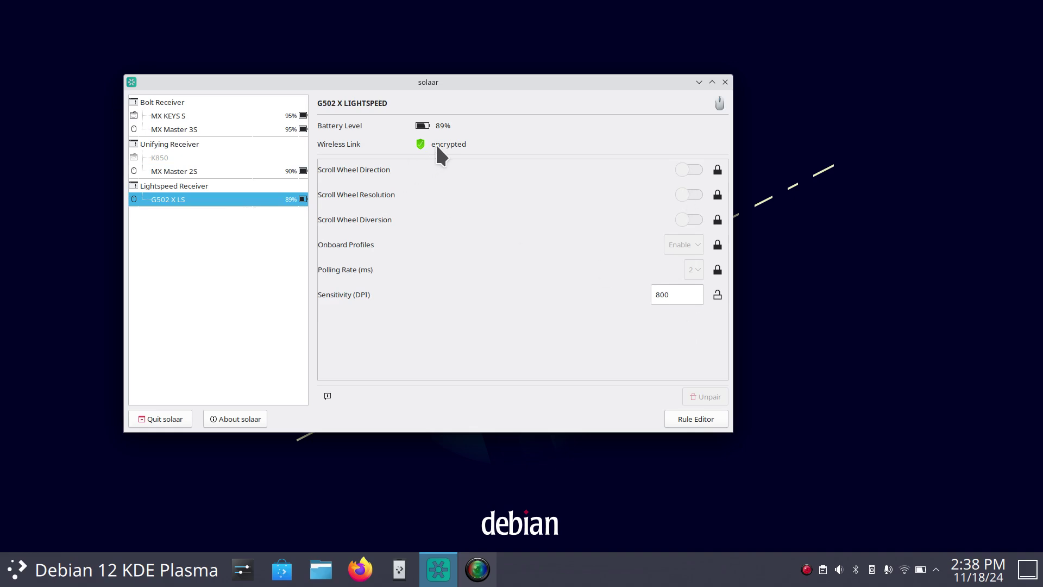
mouse_move(437, 146)
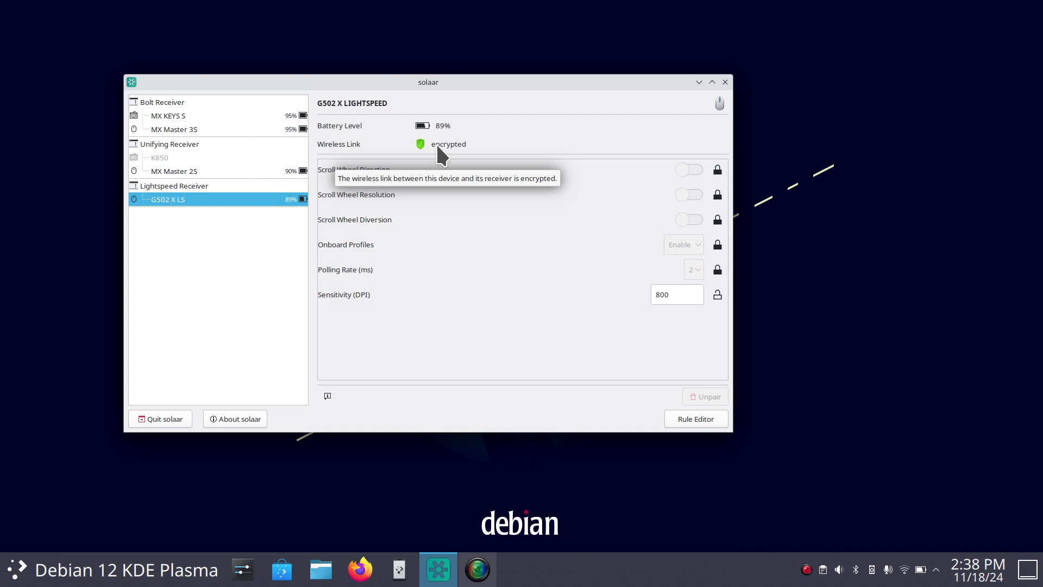
Step: Compare the MX Master 2S and MX Master 3S details, and return to the Unifying Receiver overview
click(210, 169)
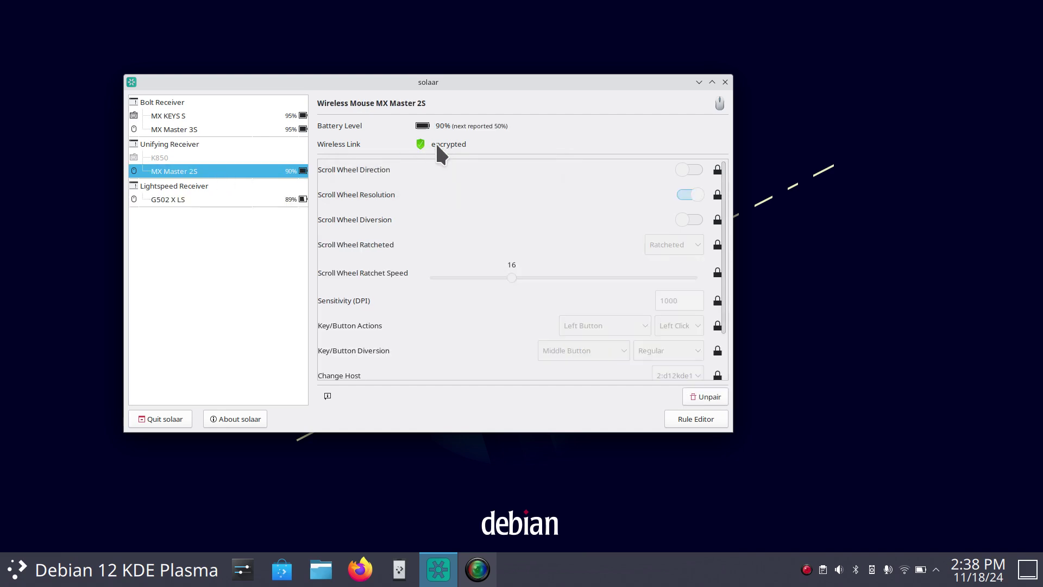
click(245, 129)
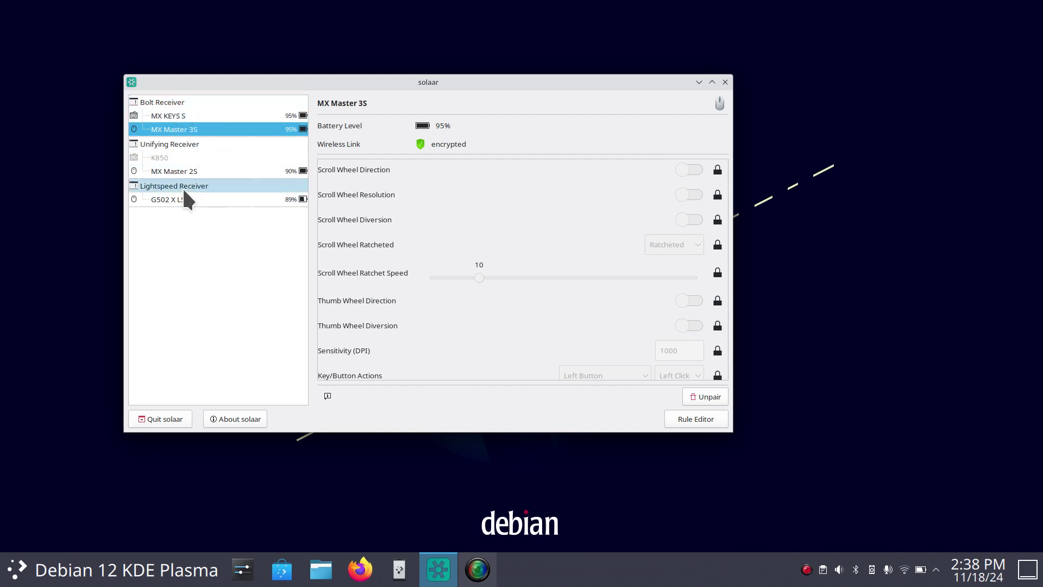
click(180, 143)
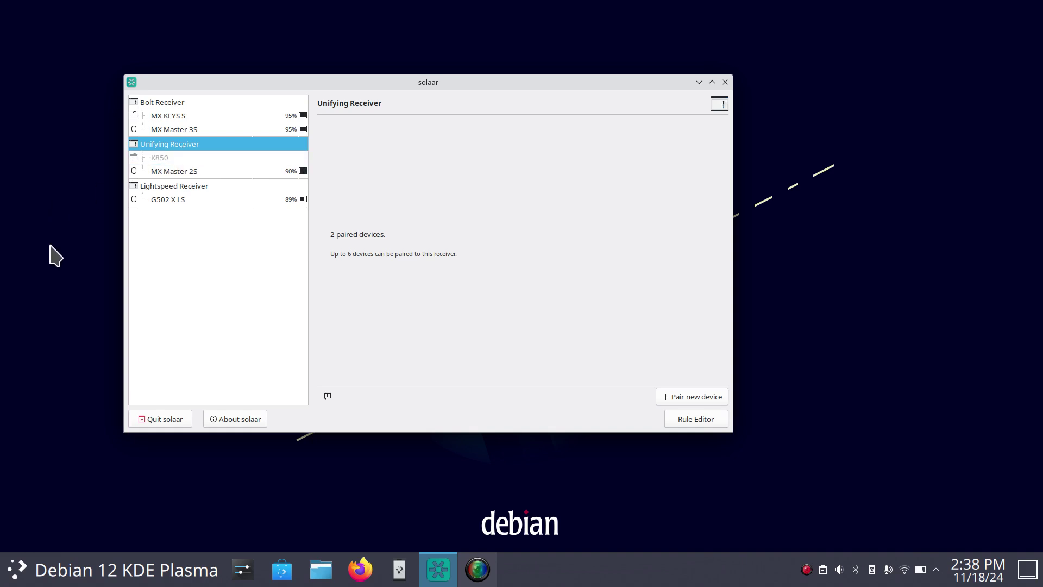
Step: Minimize Solaar and open the Amazon website in Firefox
click(699, 82)
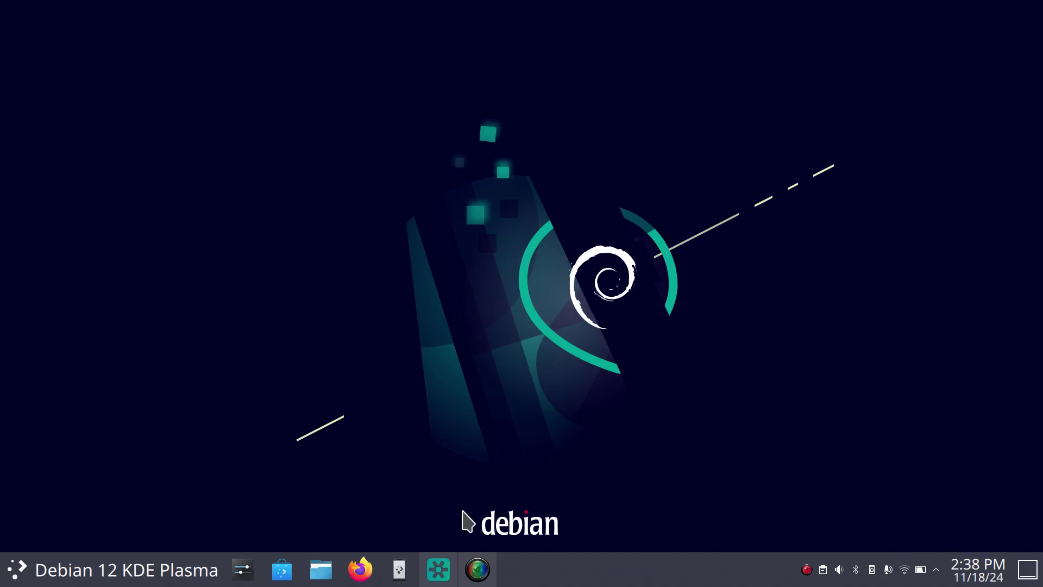
click(360, 568)
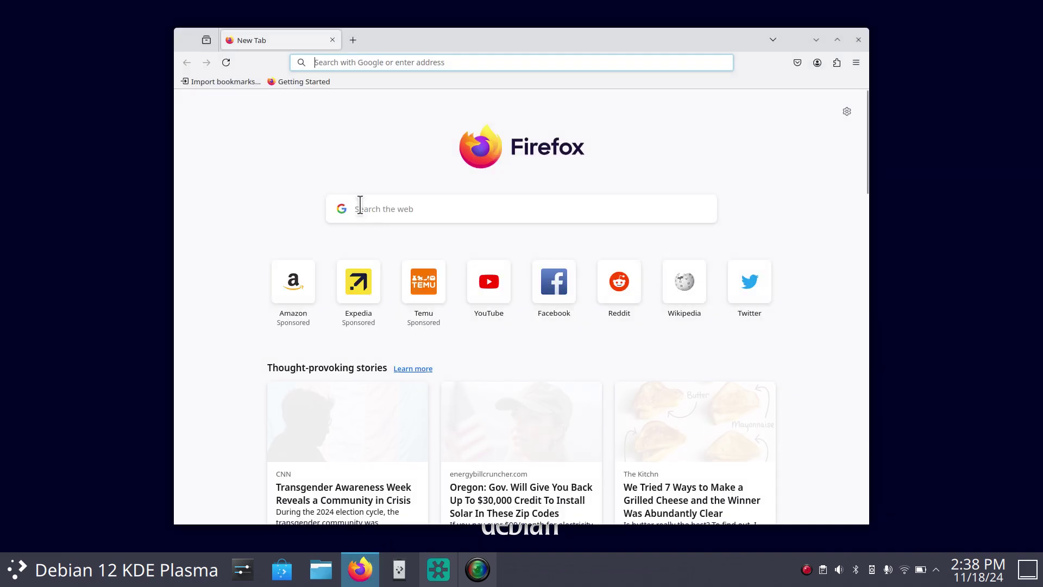
click(304, 279)
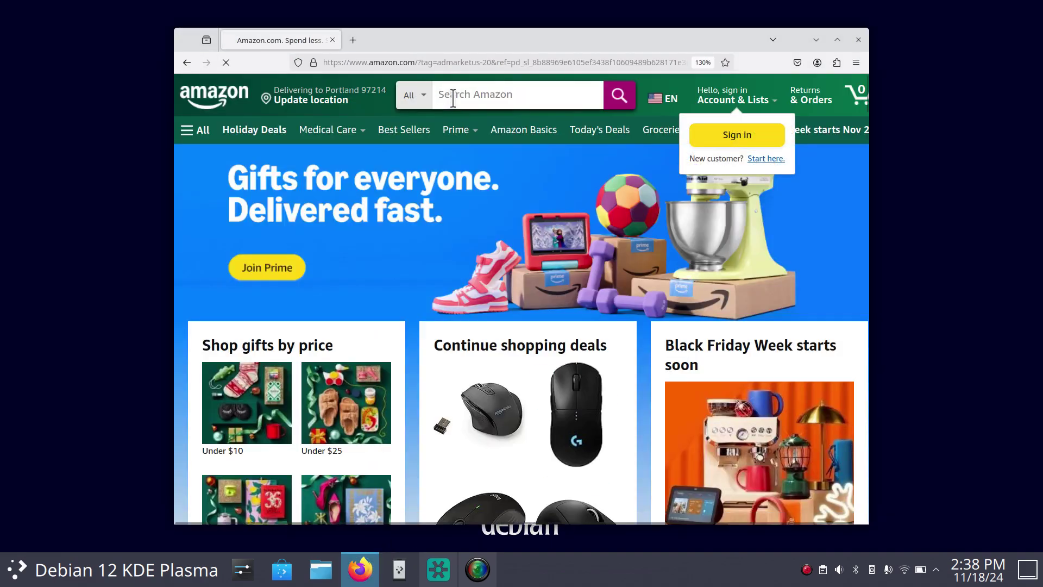
Step: Search Amazon for "bolt" and look through the results for a Logitech receiver
click(469, 95)
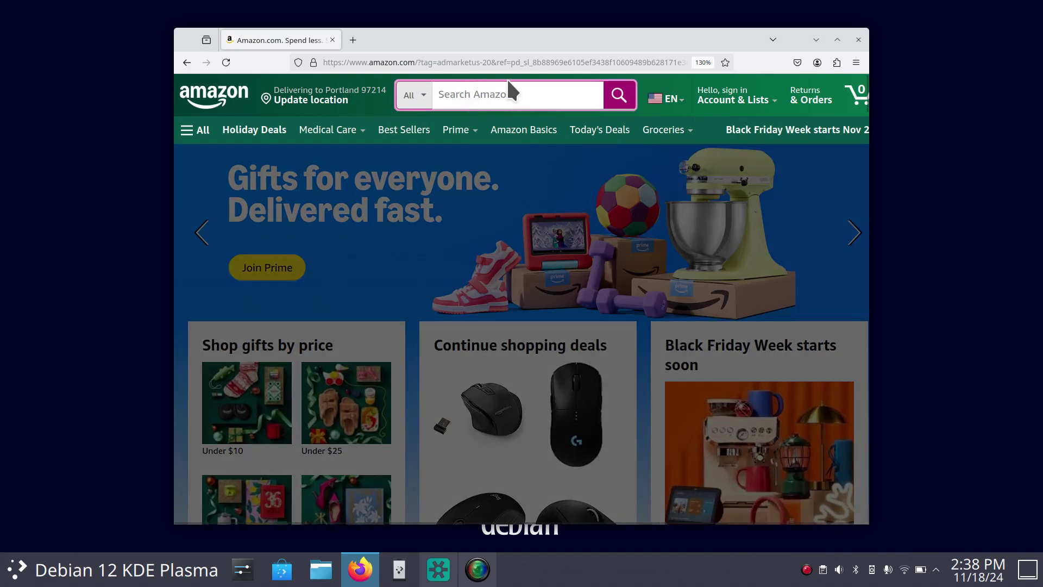
text(bol)
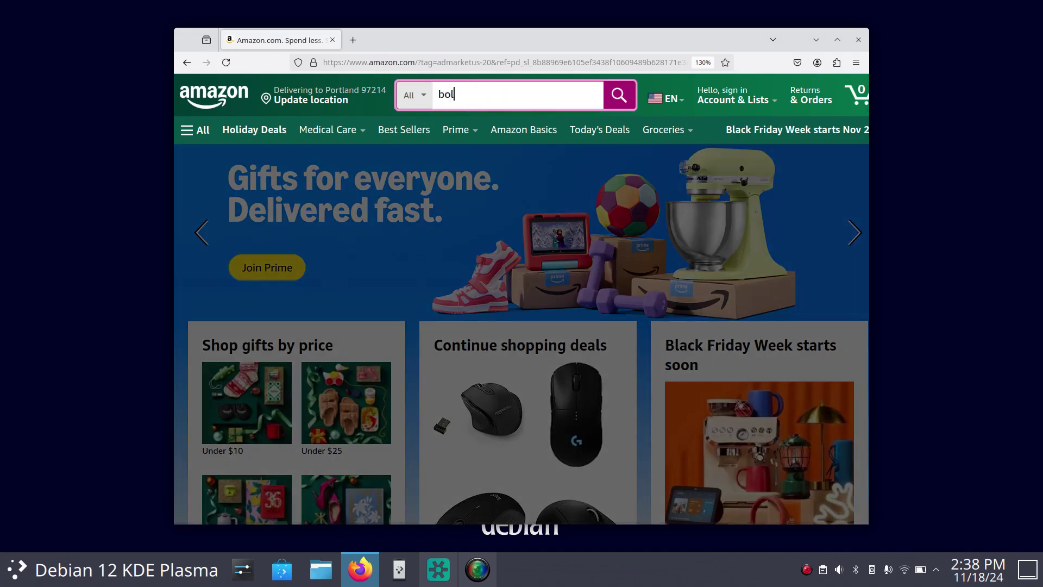
text(t)
key(Return)
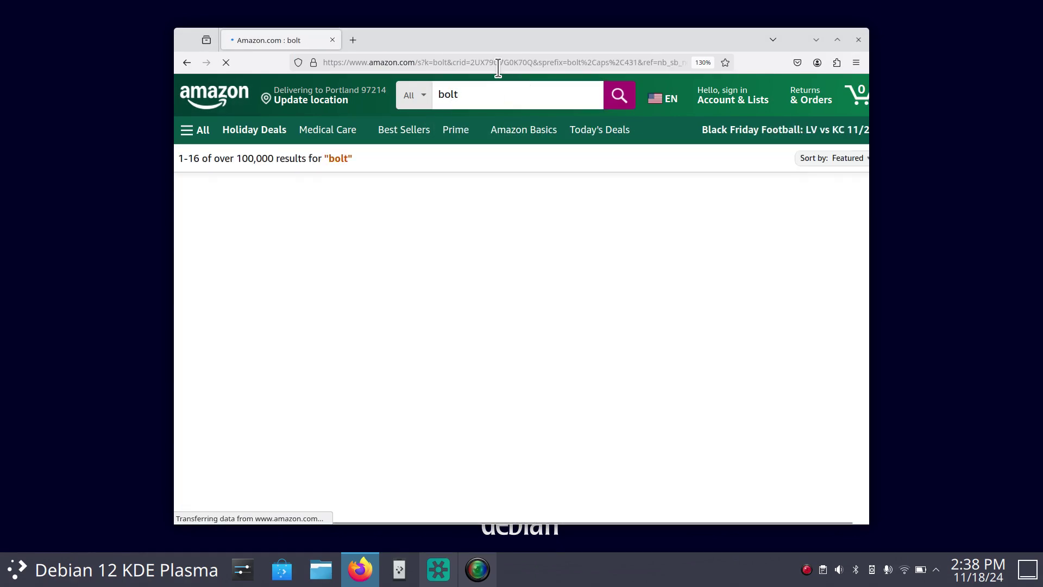
scroll(582, 239, down, 5)
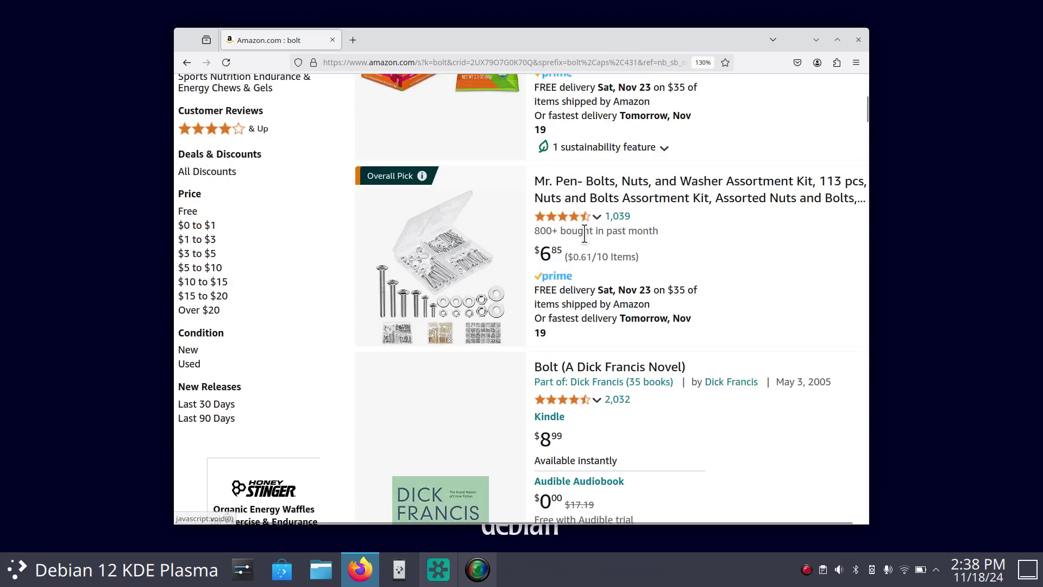
scroll(584, 233, down, 6)
scroll(544, 236, up, 6)
mouse_move(508, 250)
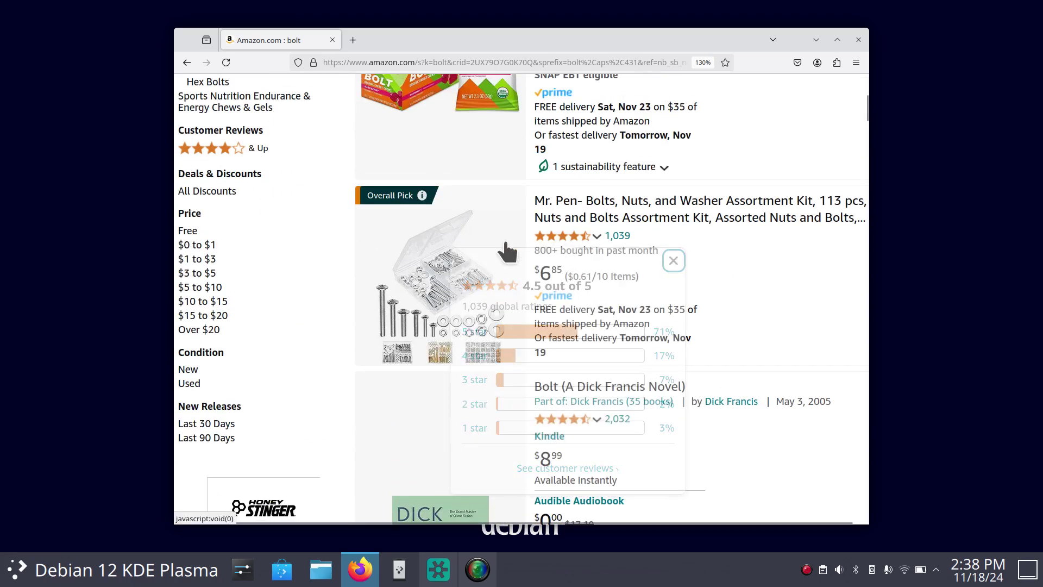
scroll(507, 247, up, 5)
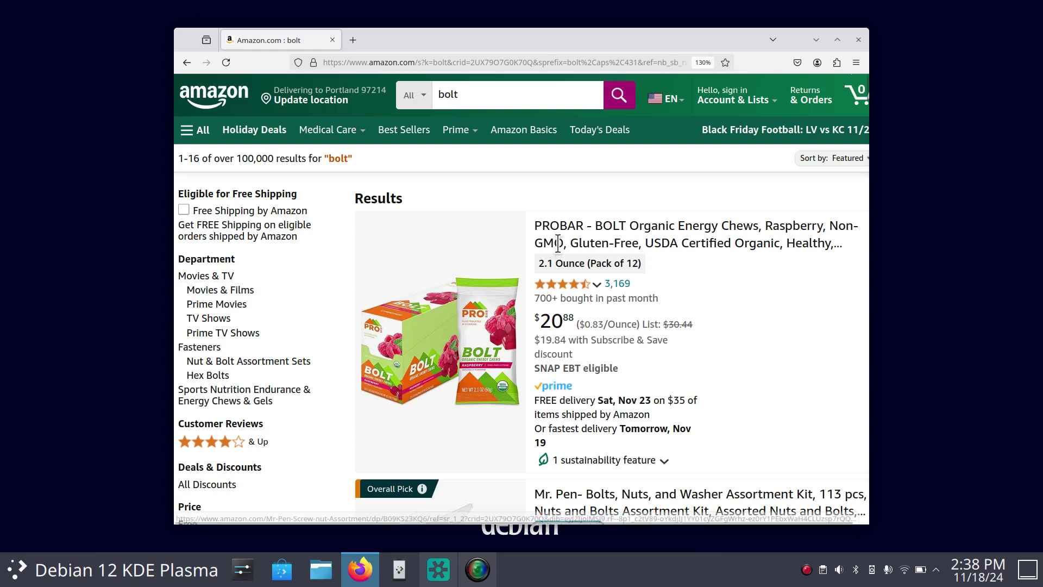
Step: Extend the Amazon search to "bolt reciver" and run it
click(478, 95)
text(re)
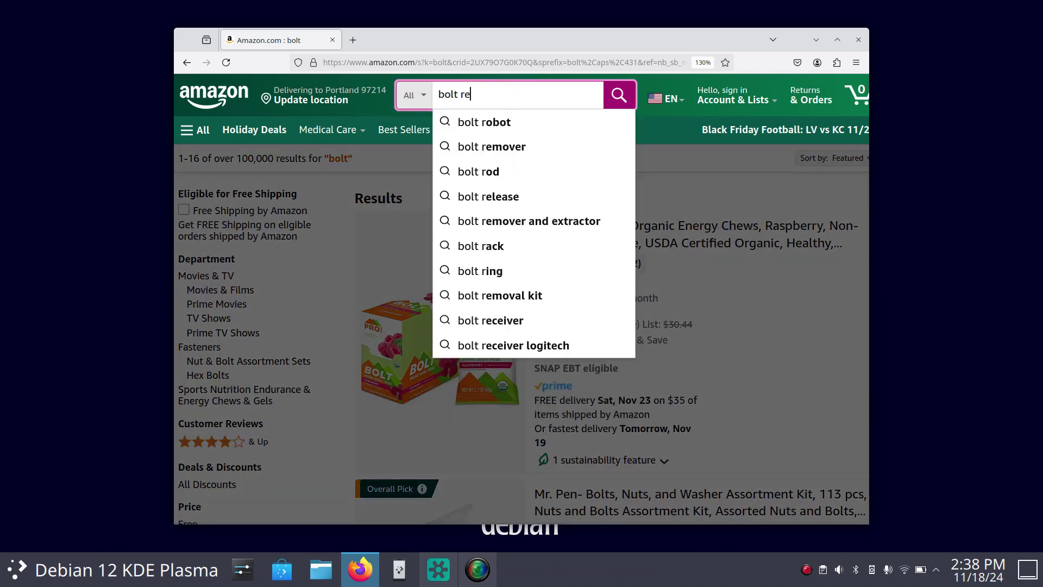
text(civer)
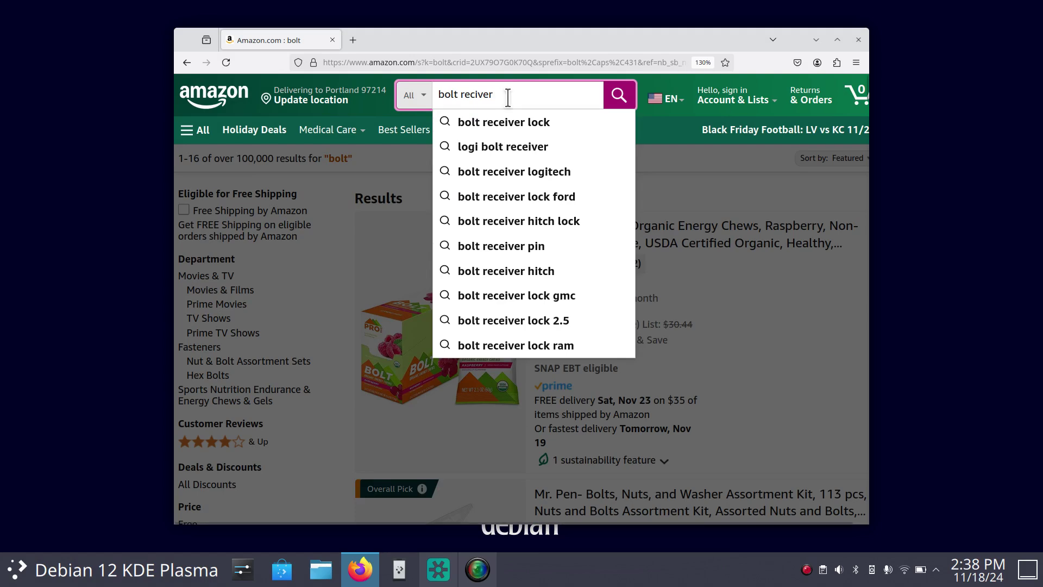
key(Return)
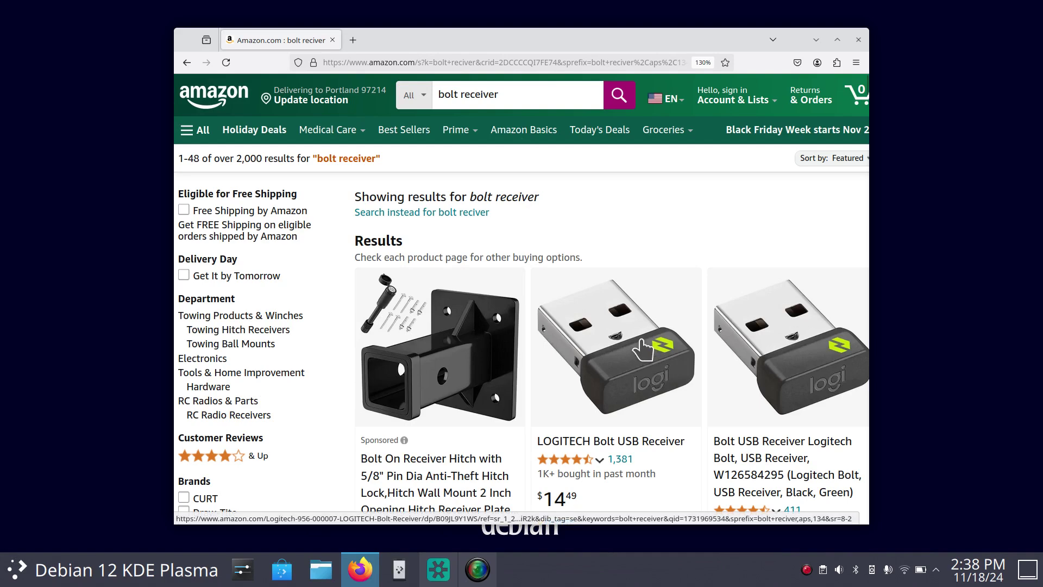
Step: Maximize the Firefox window and enlarge the Amazon results page to 180% zoom
drag(656, 40, 614, 30)
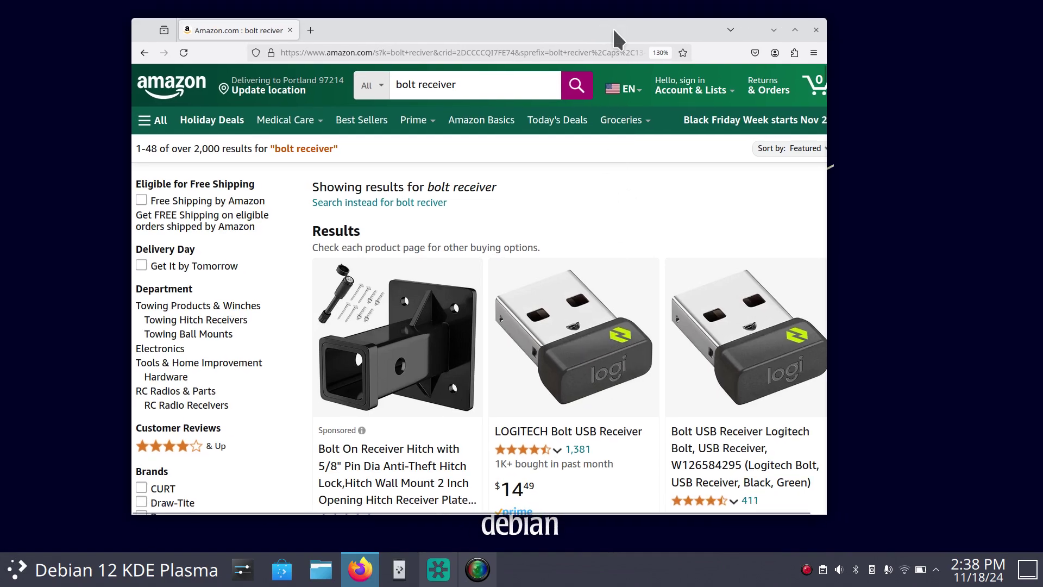
double_click(612, 26)
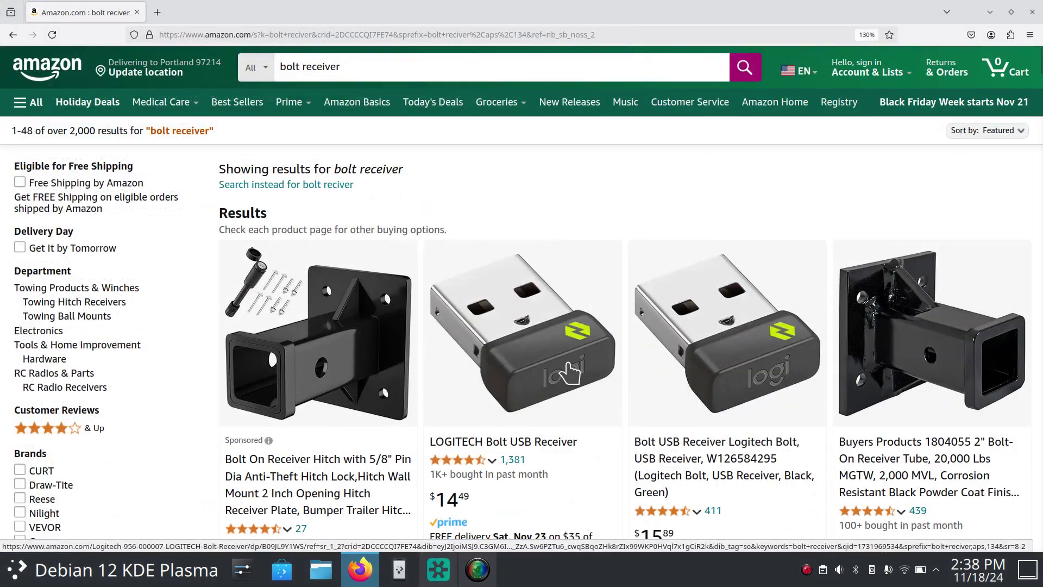
key(ctrl+plus)
key(ctrl+plus)
key(ctrl+plus)
key(ctrl+plus)
key(ctrl+plus)
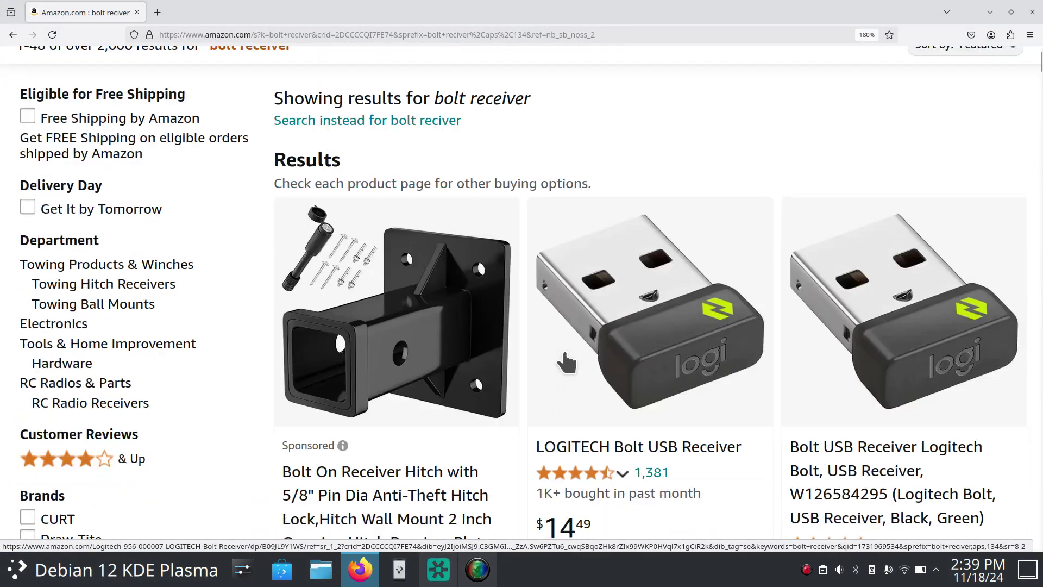
Step: Examine the LOGITECH Bolt USB Receiver listing, including its logo and price, among the search results
scroll(566, 363, down, 2)
scroll(567, 363, up, 2)
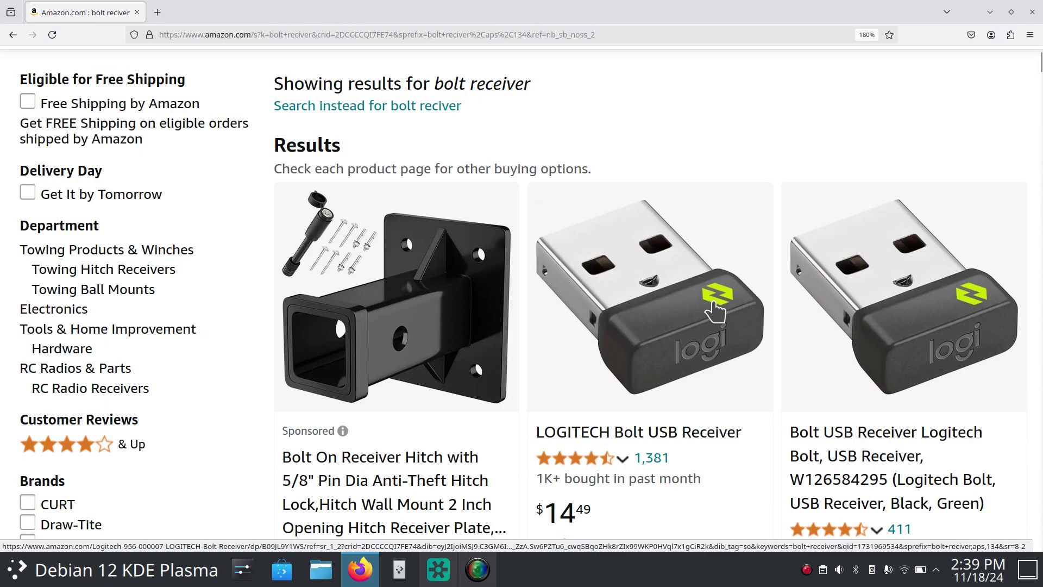
scroll(682, 329, down, 3)
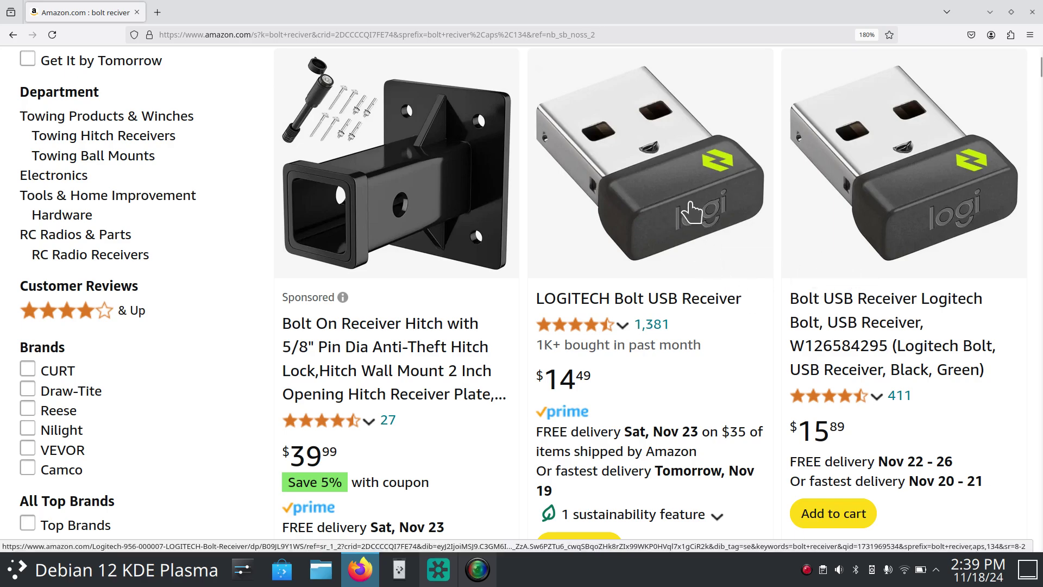
scroll(687, 209, down, 8)
scroll(687, 212, up, 8)
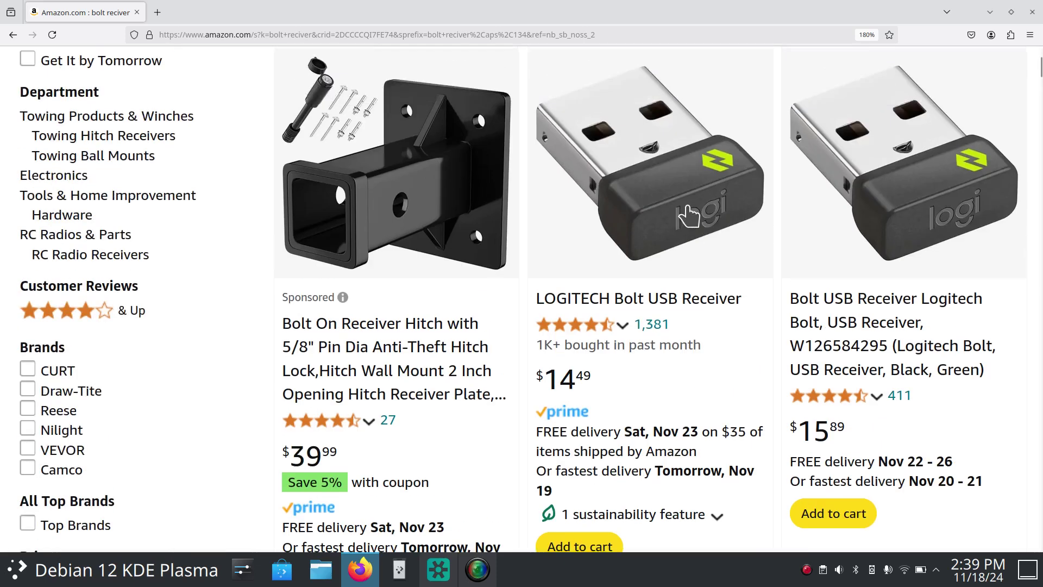
scroll(685, 203, up, 3)
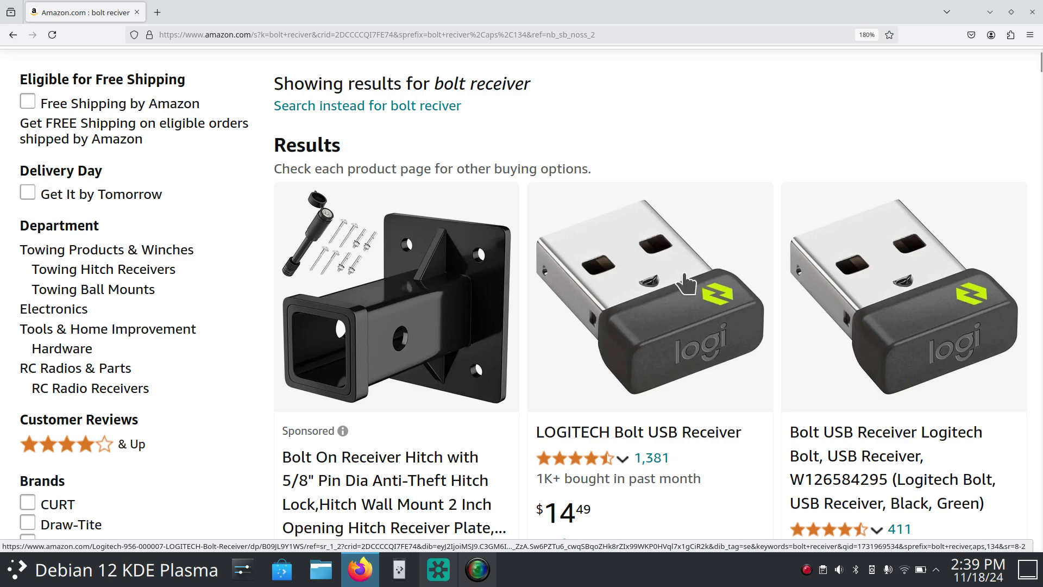
Step: Open Amazon in a new tab and search it for "unifying receiver"
click(157, 13)
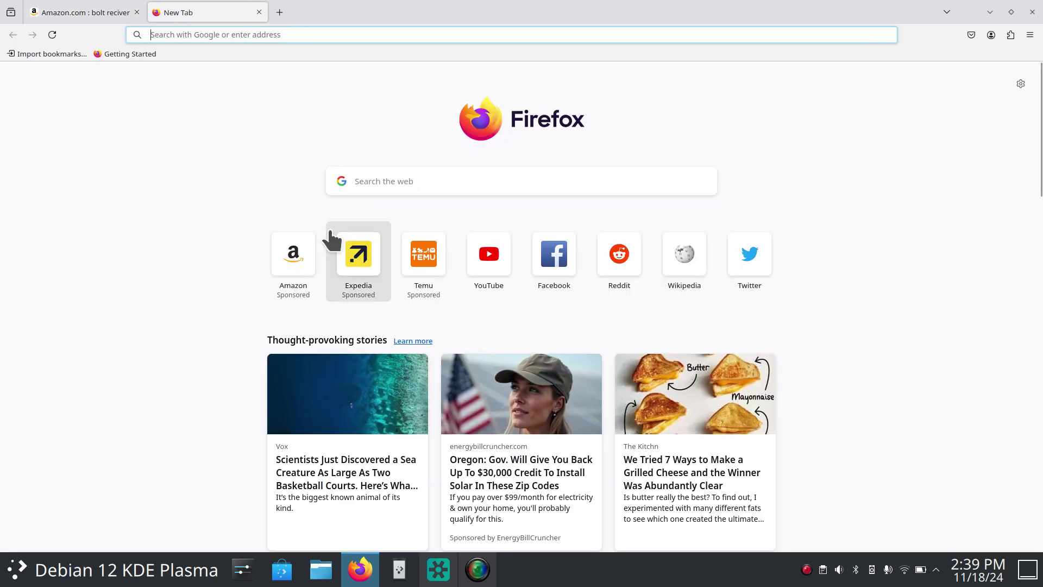
click(294, 244)
click(422, 85)
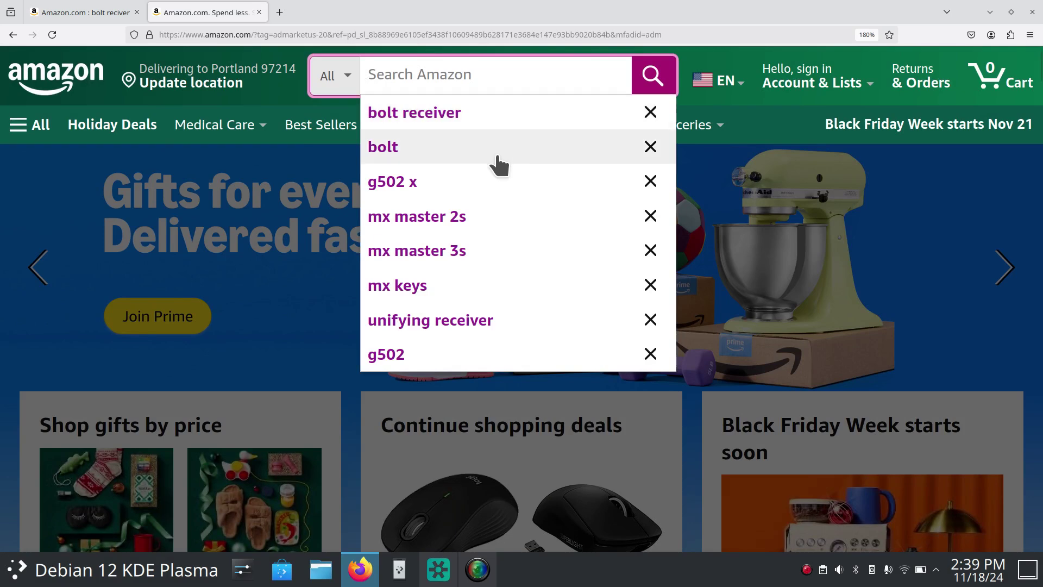
click(479, 324)
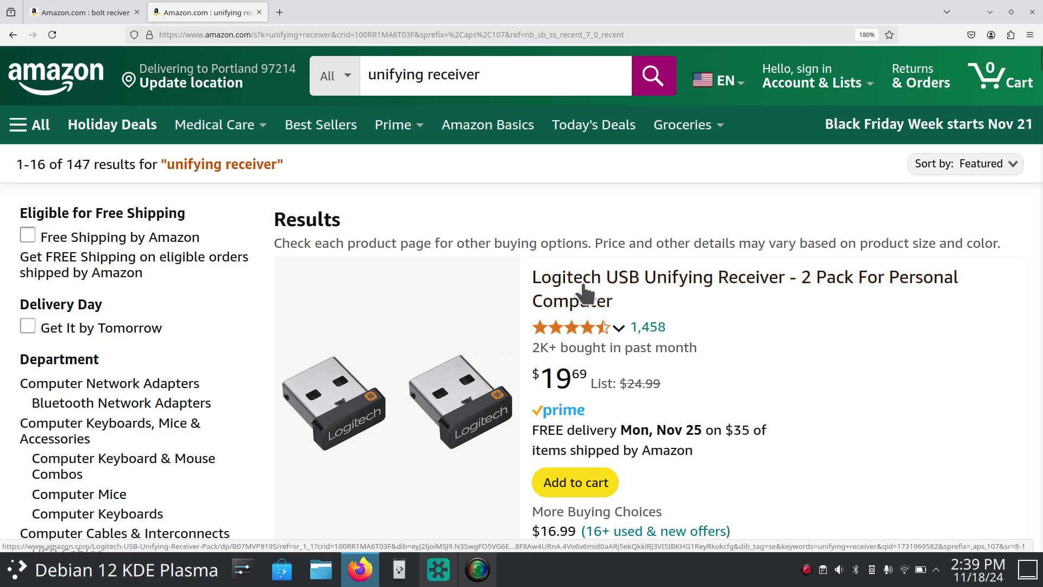
Step: Examine the Logitech USB Unifying Receiver 2 Pack listing on Amazon and compare it with the Unifying Receiver entry in Solaar
click(658, 278)
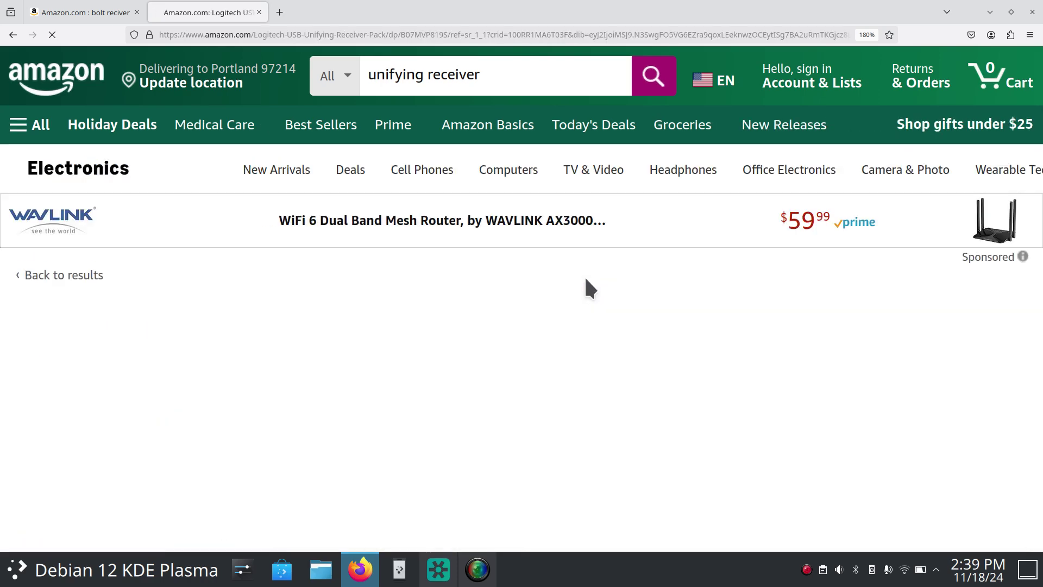
scroll(586, 280, down, 5)
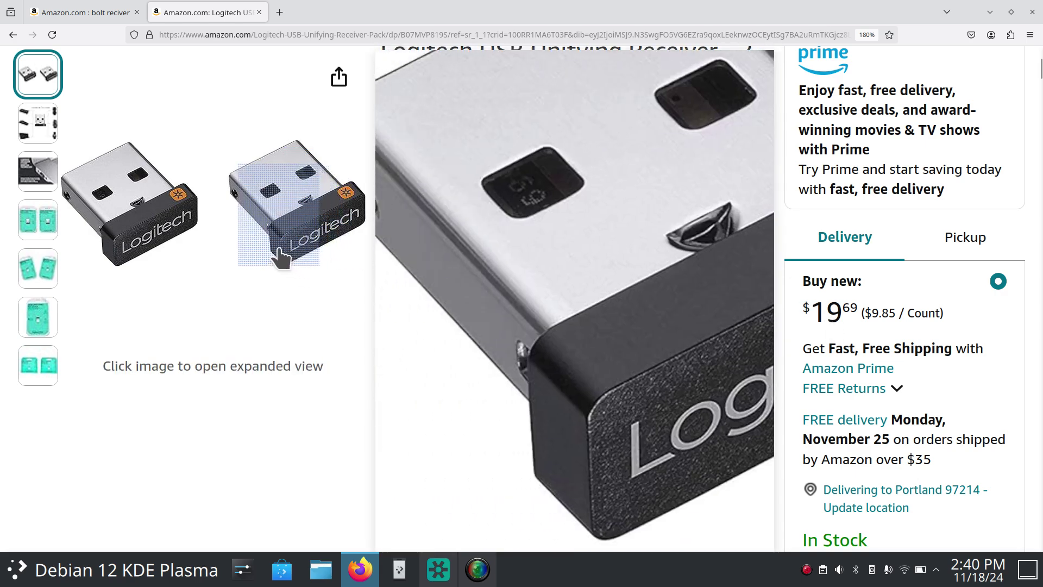
scroll(281, 256, up, 4)
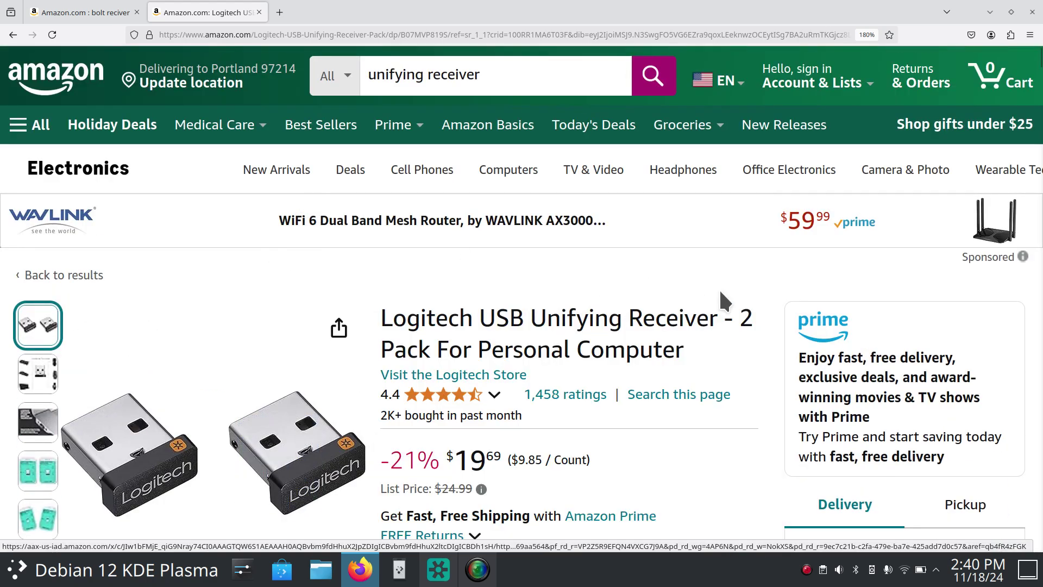
double_click(747, 318)
scroll(532, 270, down, 5)
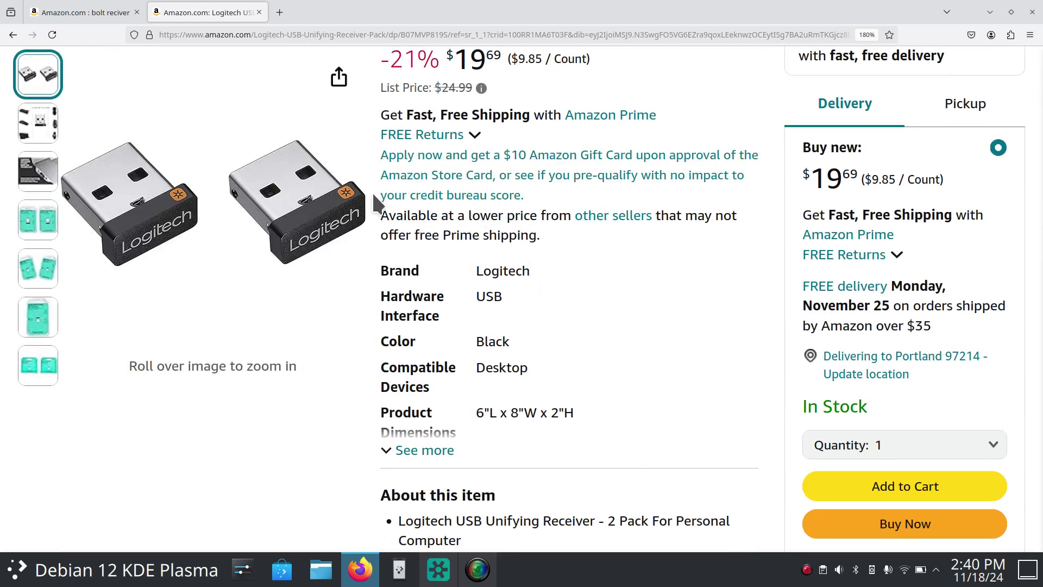
click(434, 570)
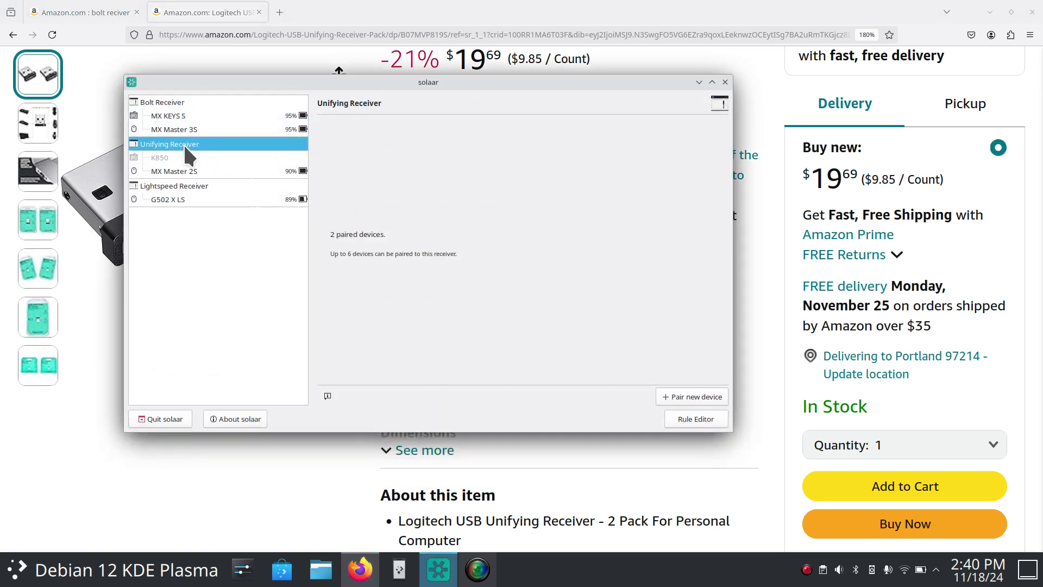
click(725, 82)
Step: Open Amazon in a new Firefox tab, search for "lightspeed usb receiver" and look through the first results
click(279, 12)
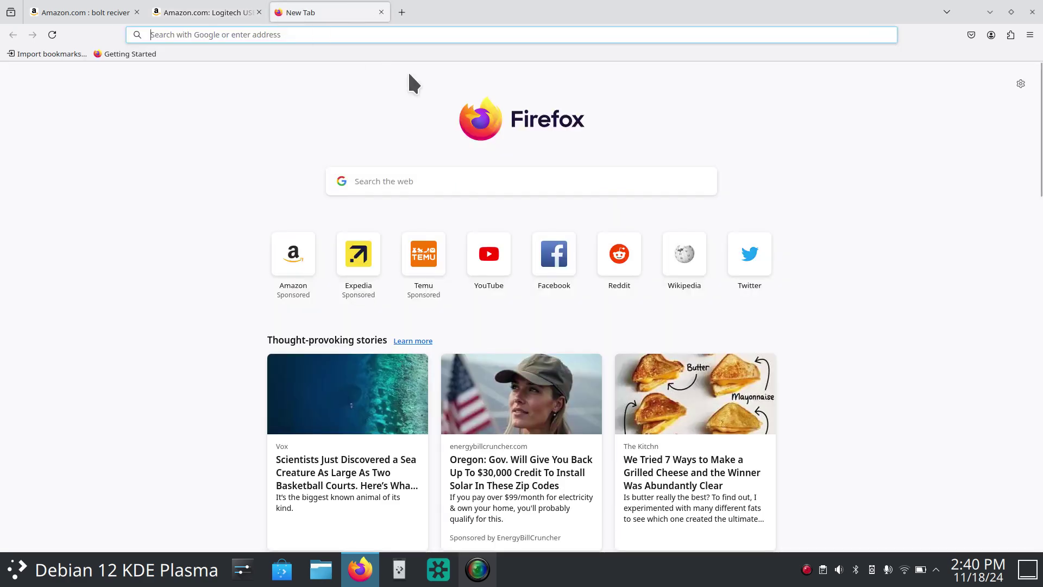
click(296, 247)
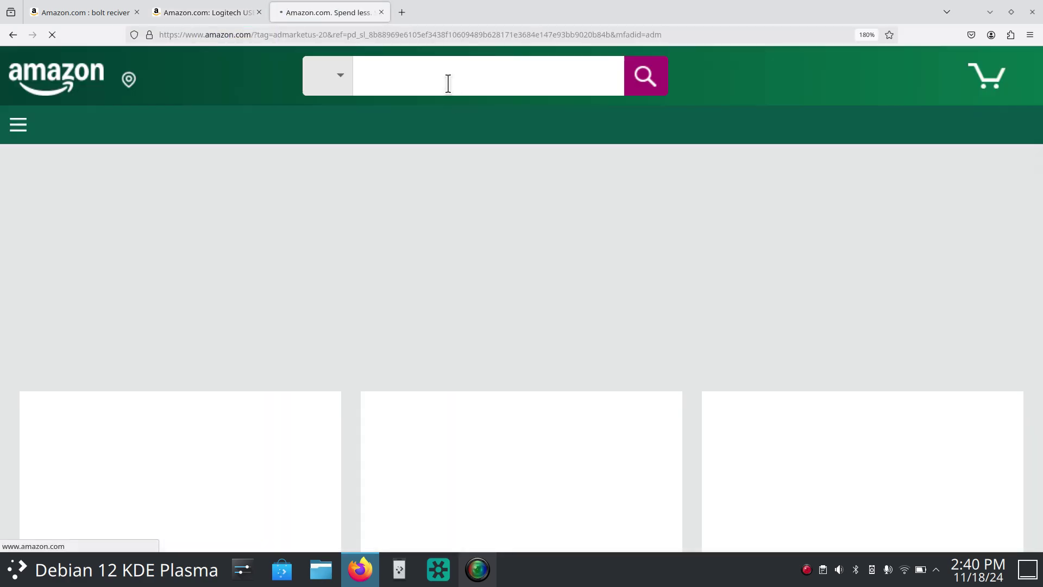
click(498, 87)
text(l)
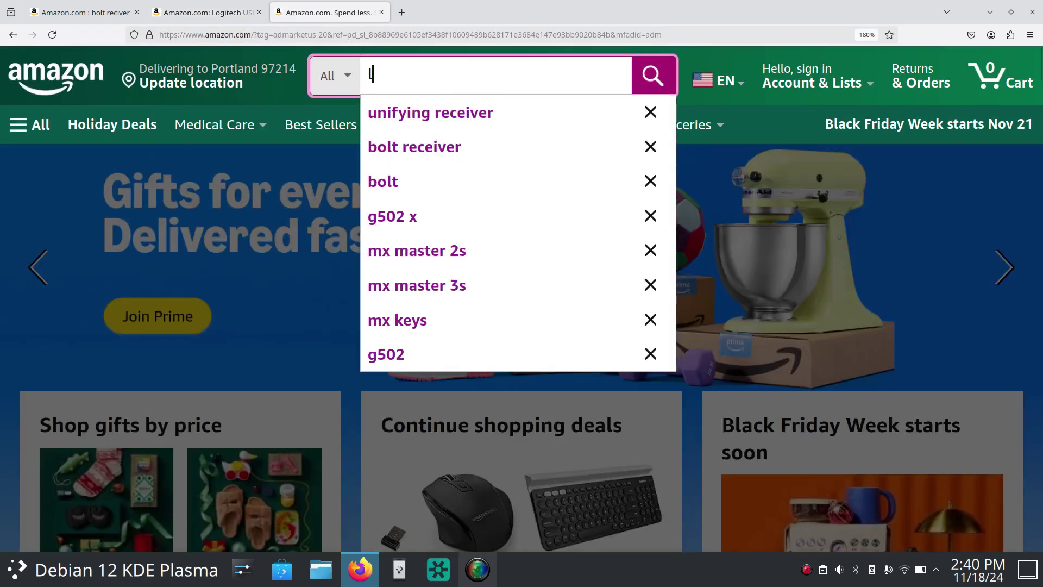
text(ightspeed)
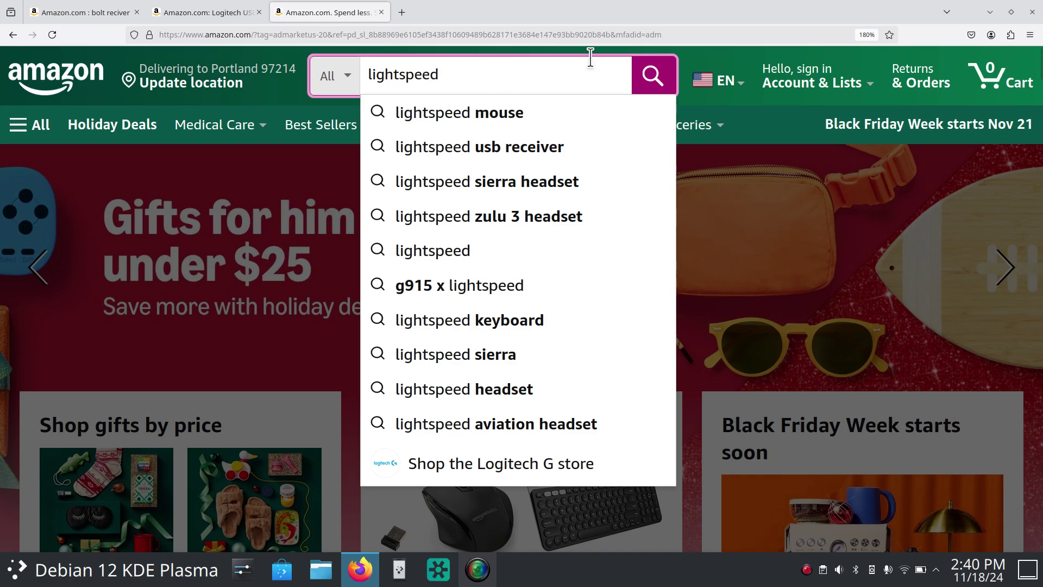
click(501, 144)
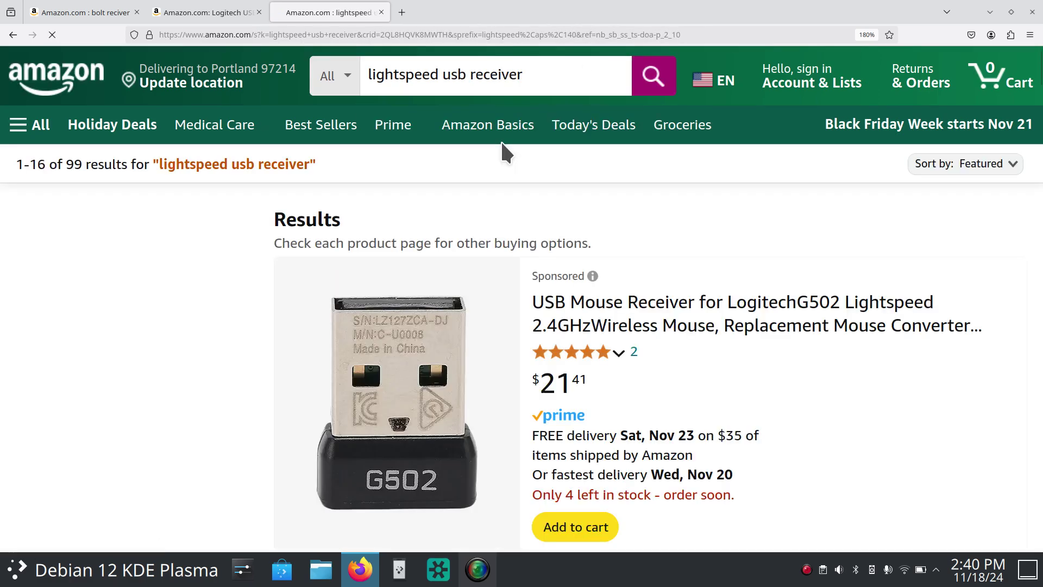
scroll(500, 140, down, 2)
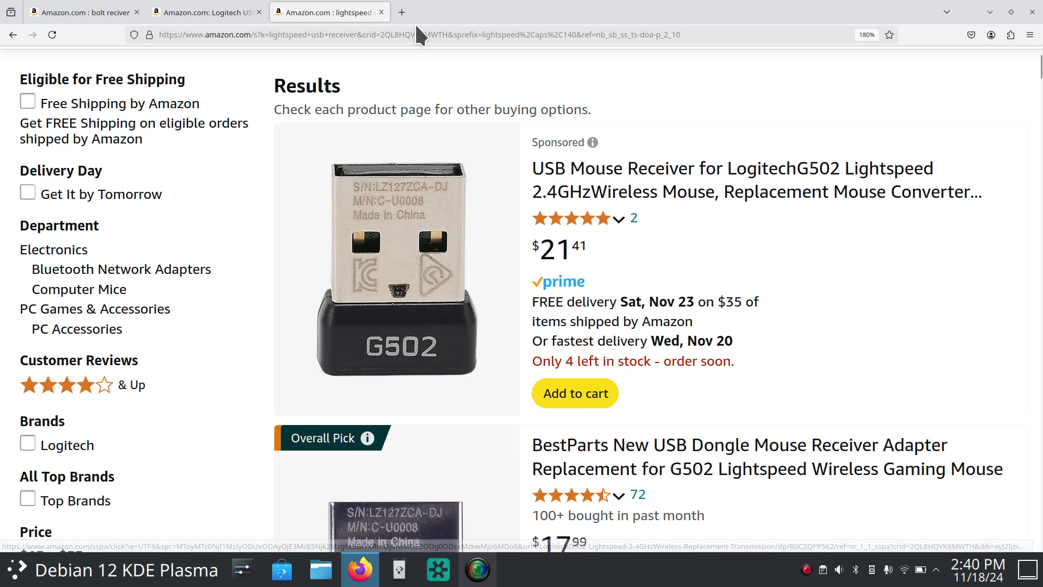
Step: Open Amazon in another new tab, check the paired devices in Solaar, and search Amazon for "mx keys s"
click(401, 12)
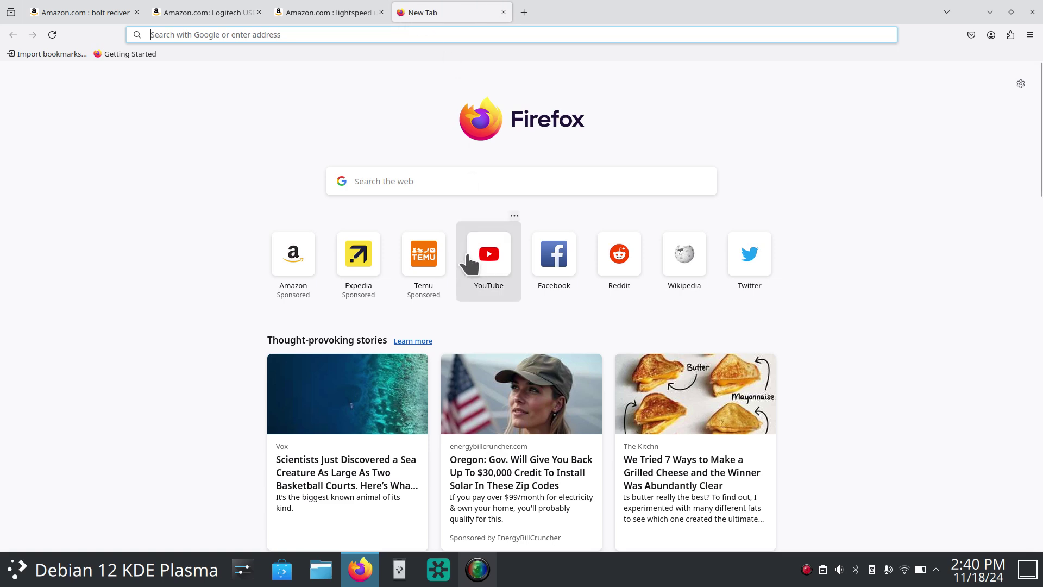
click(302, 263)
scroll(461, 326, down, 3)
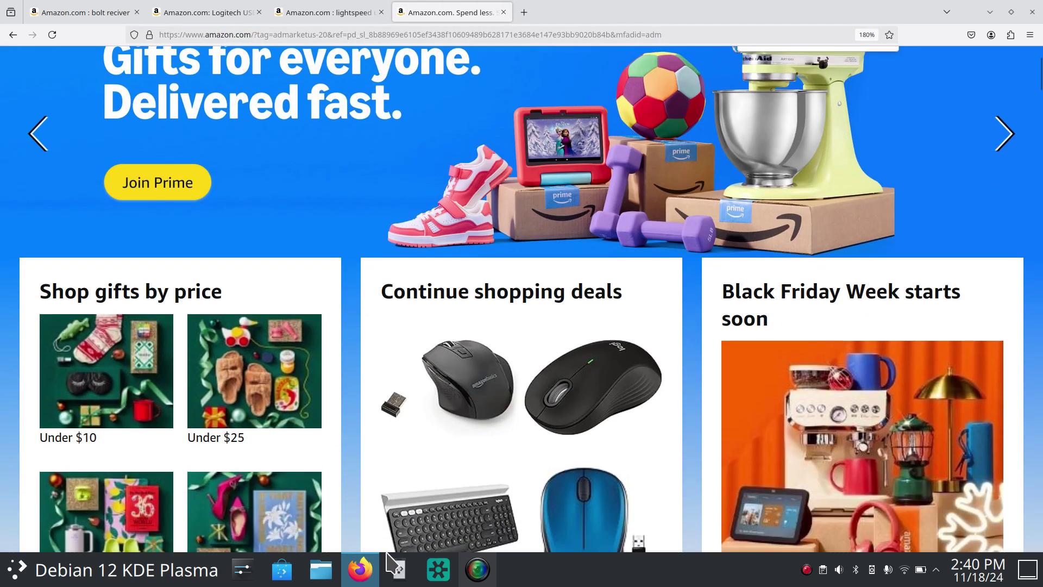
click(438, 570)
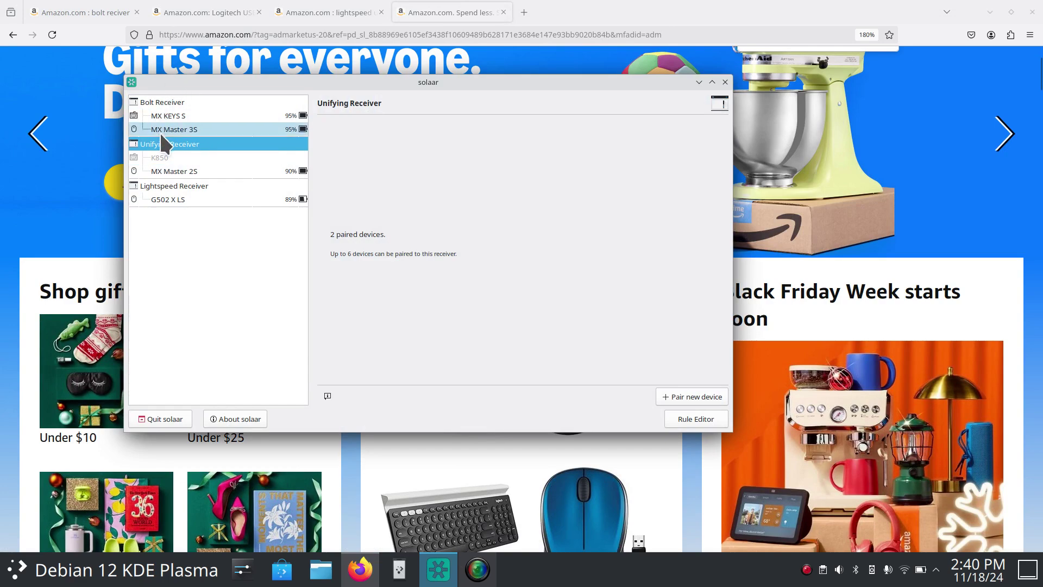
click(475, 12)
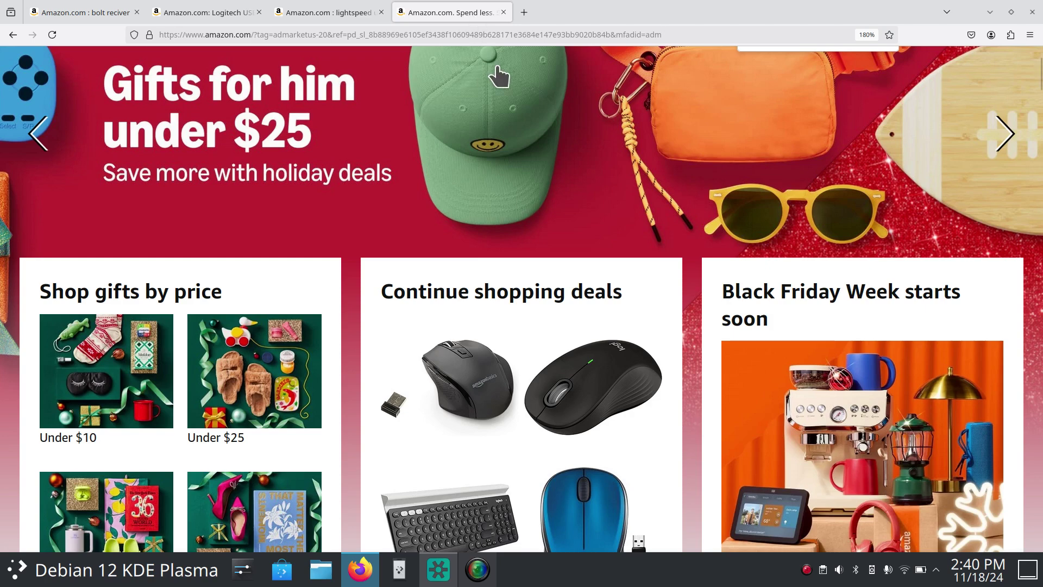
scroll(495, 70, up, 3)
click(376, 74)
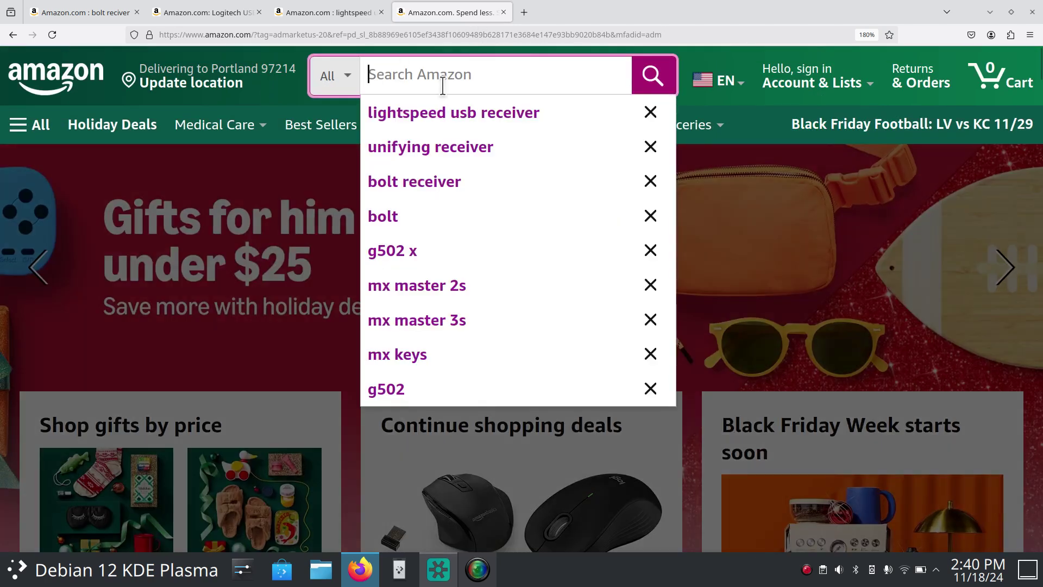
text(mx)
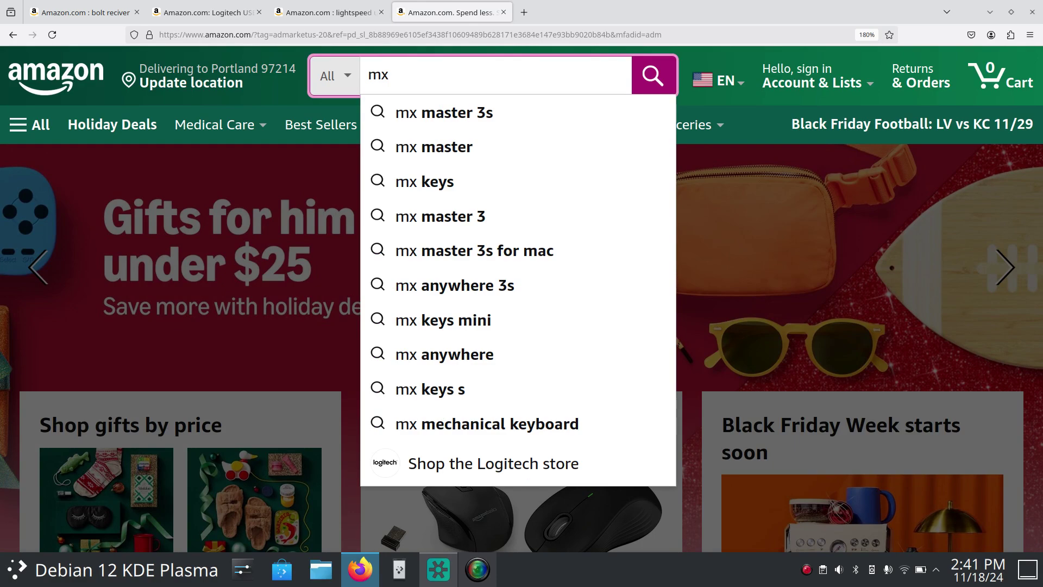
text( keys s)
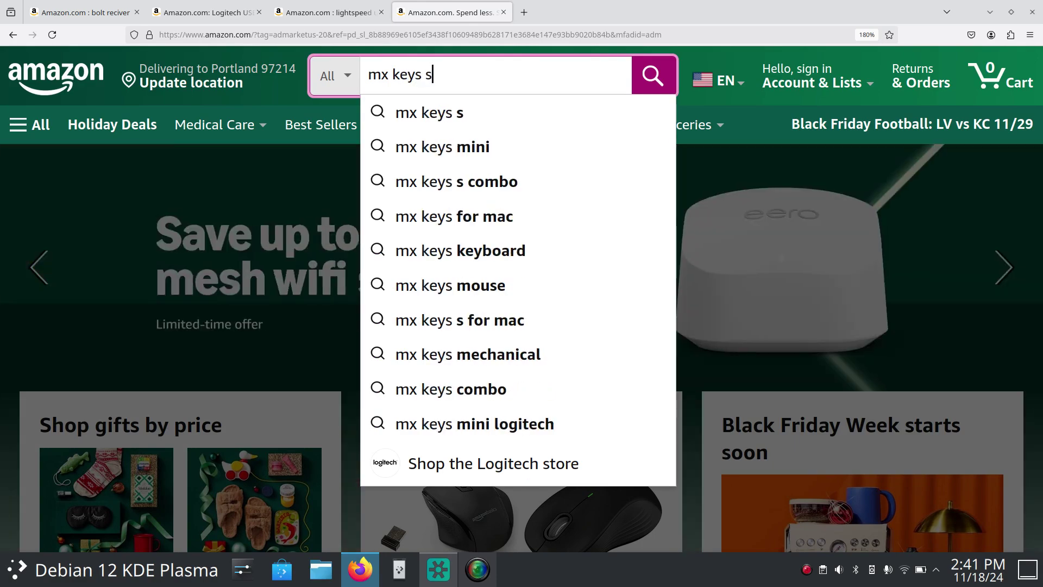
key(Return)
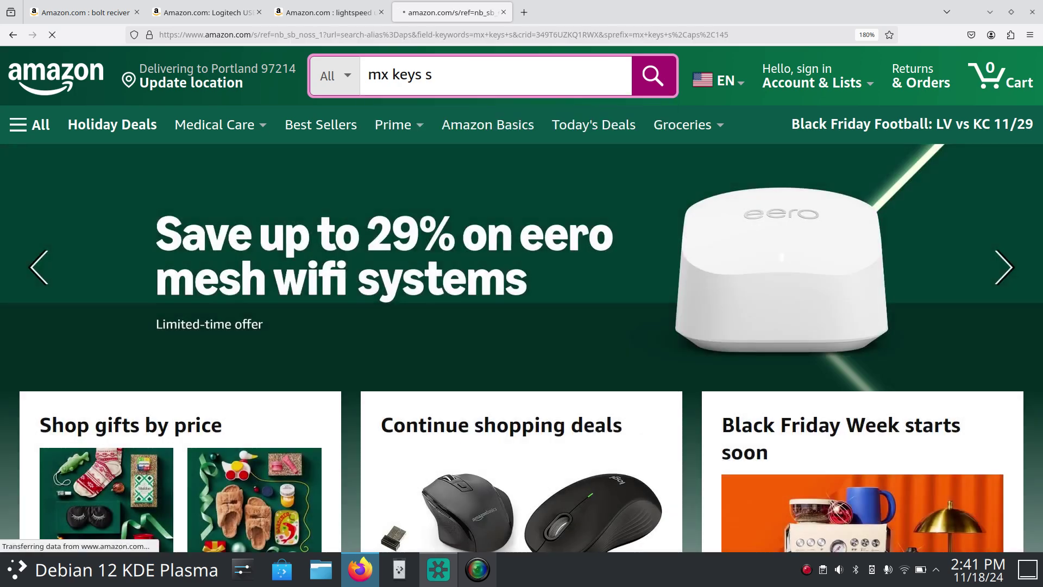
Step: Inspect the Logitech MX Keys S Wireless Keyboard listing and its product image, and check the device list in Solaar
scroll(423, 199, down, 7)
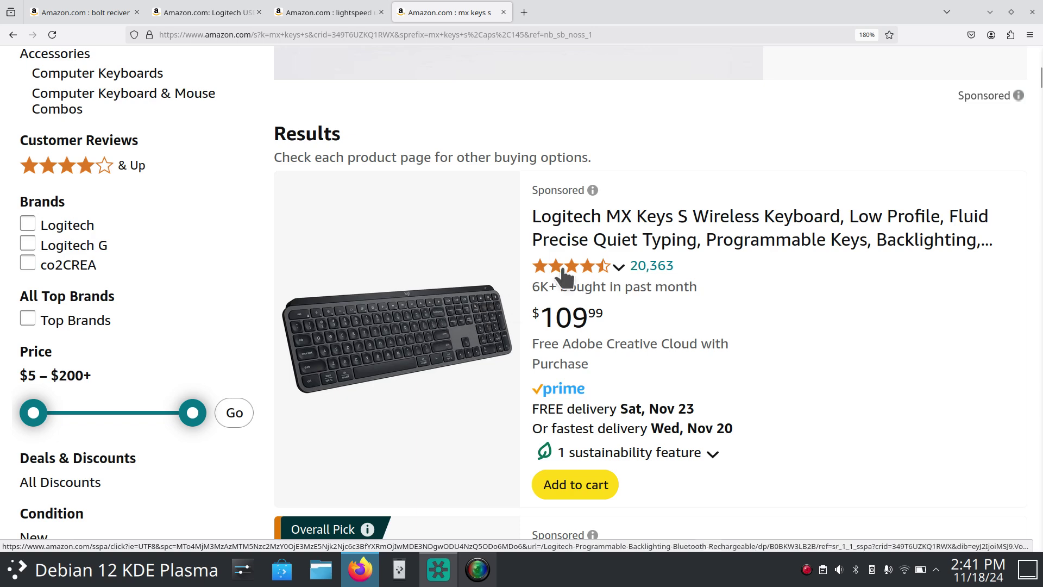
click(611, 231)
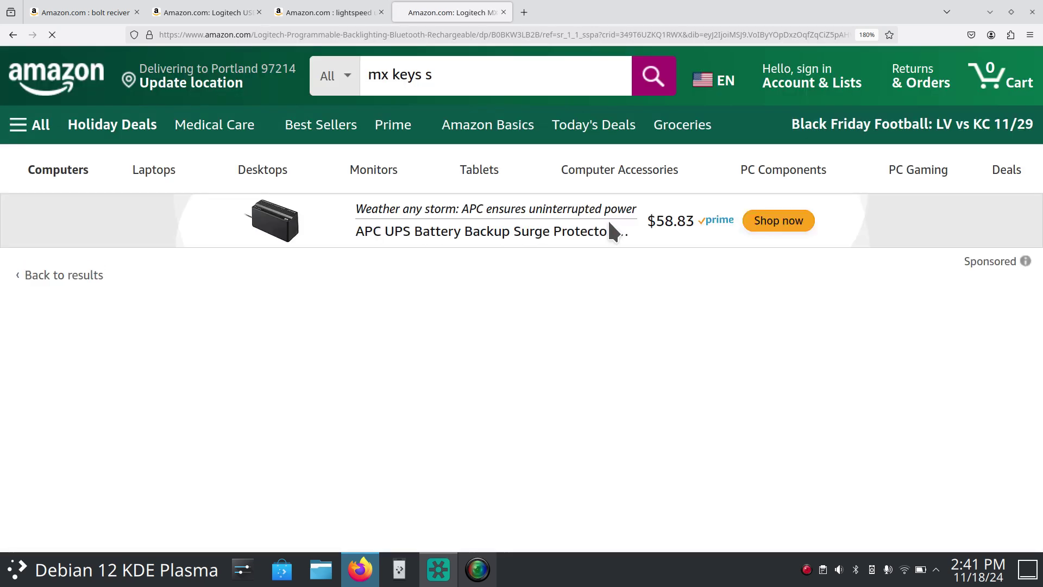
scroll(609, 223, down, 1)
scroll(609, 226, down, 2)
mouse_move(374, 352)
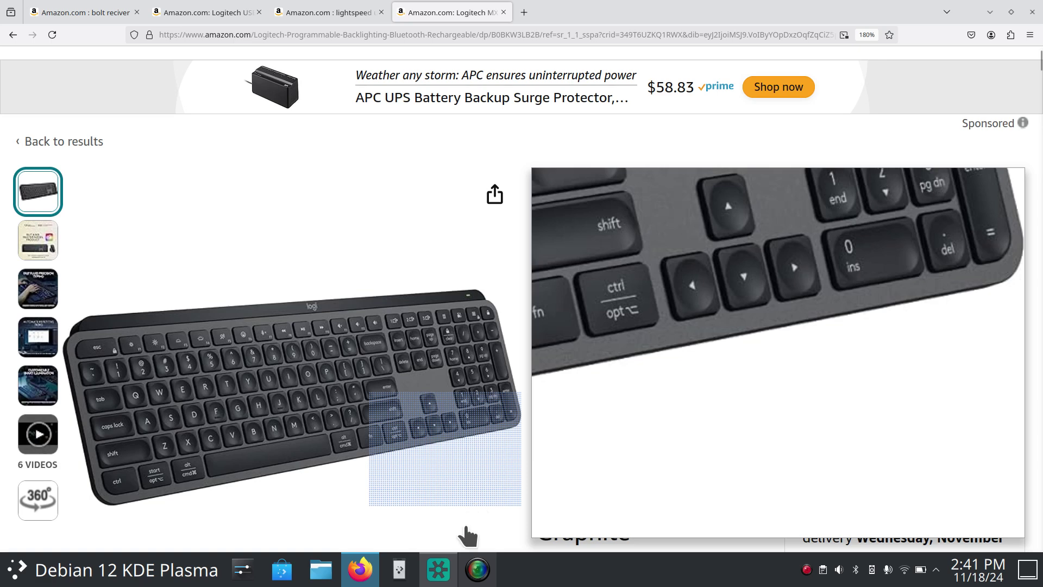
click(438, 569)
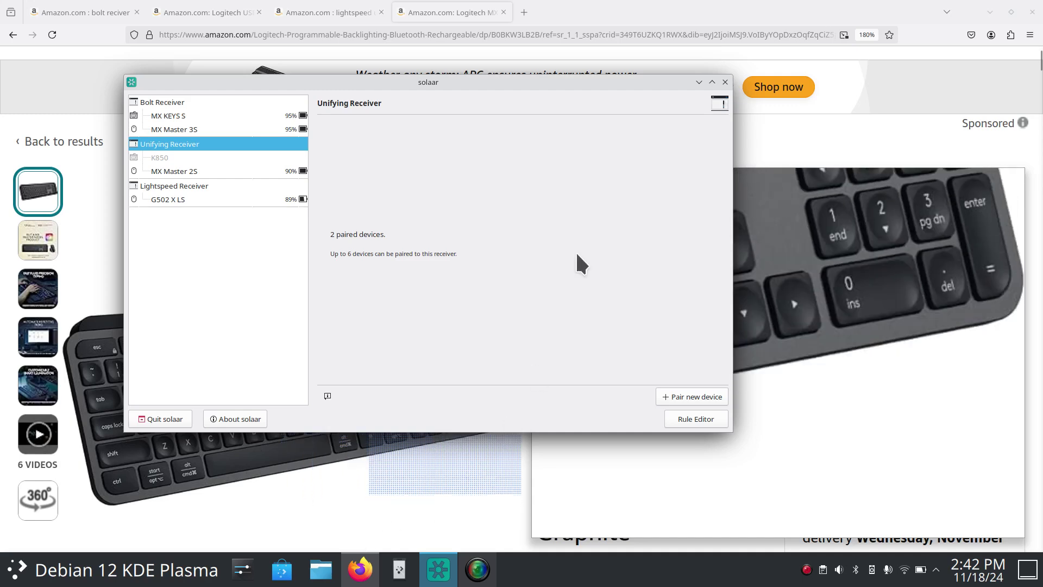
click(698, 82)
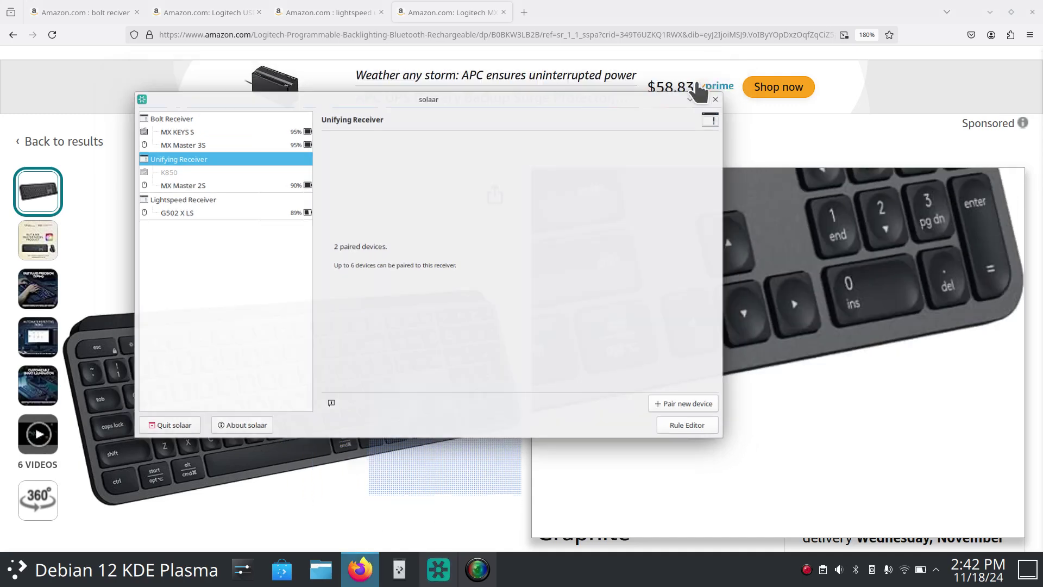
Step: Open Amazon in a new Firefox tab, search for "mx master 2s" and find the Logitech MX Master 2S mouse listings
click(523, 13)
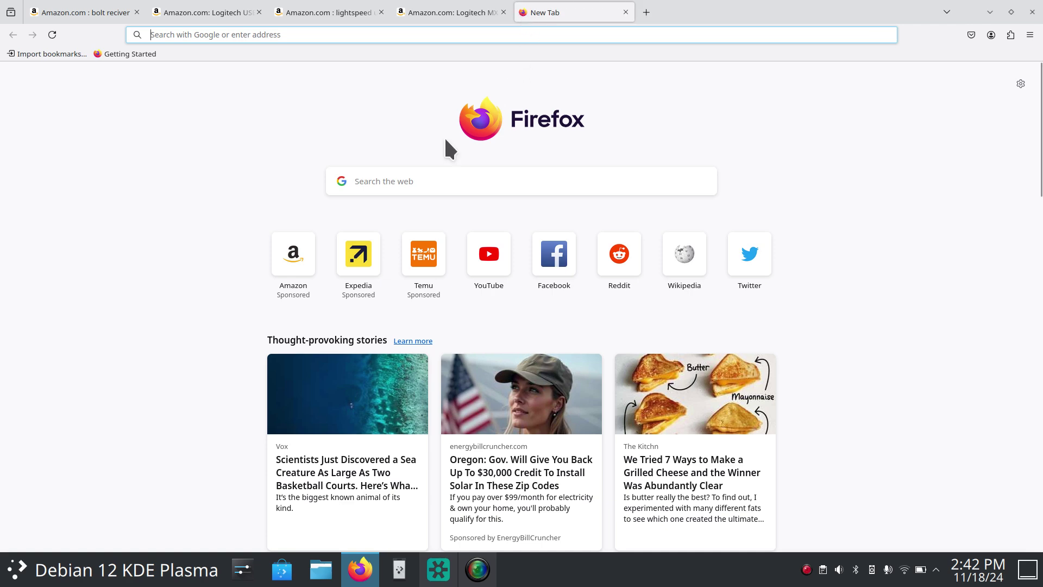
click(293, 251)
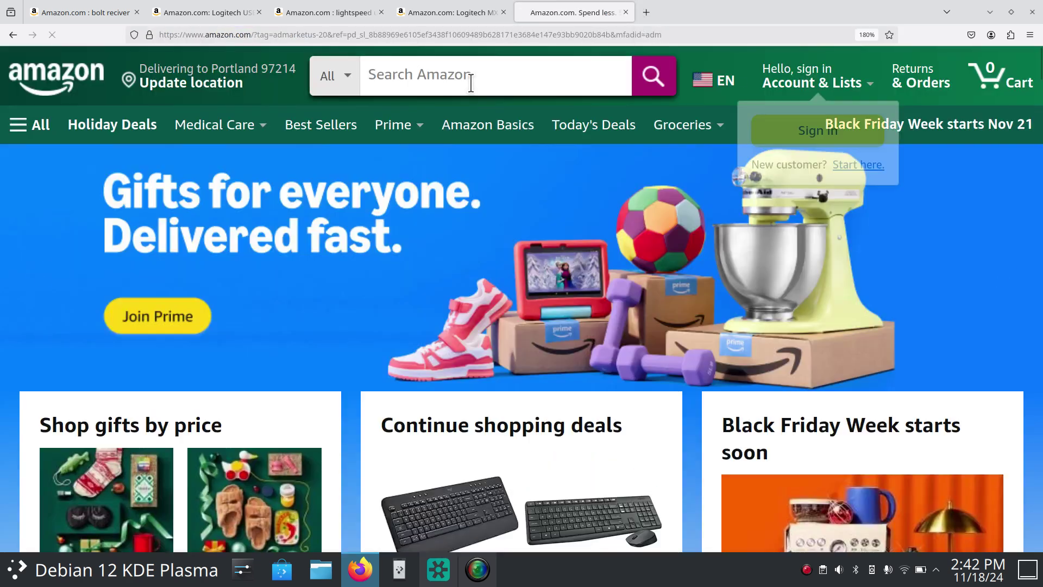
click(449, 74)
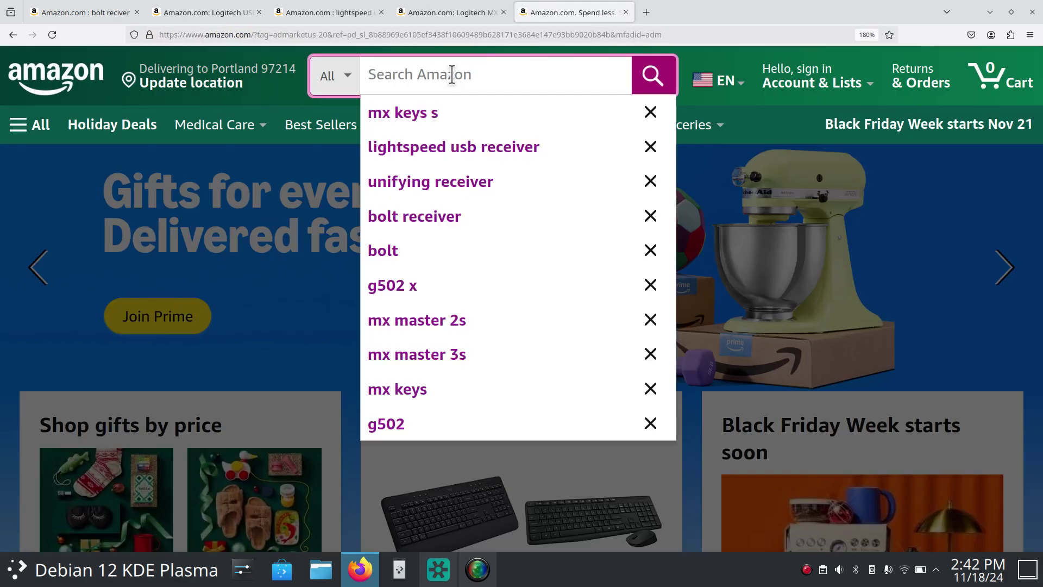
click(471, 321)
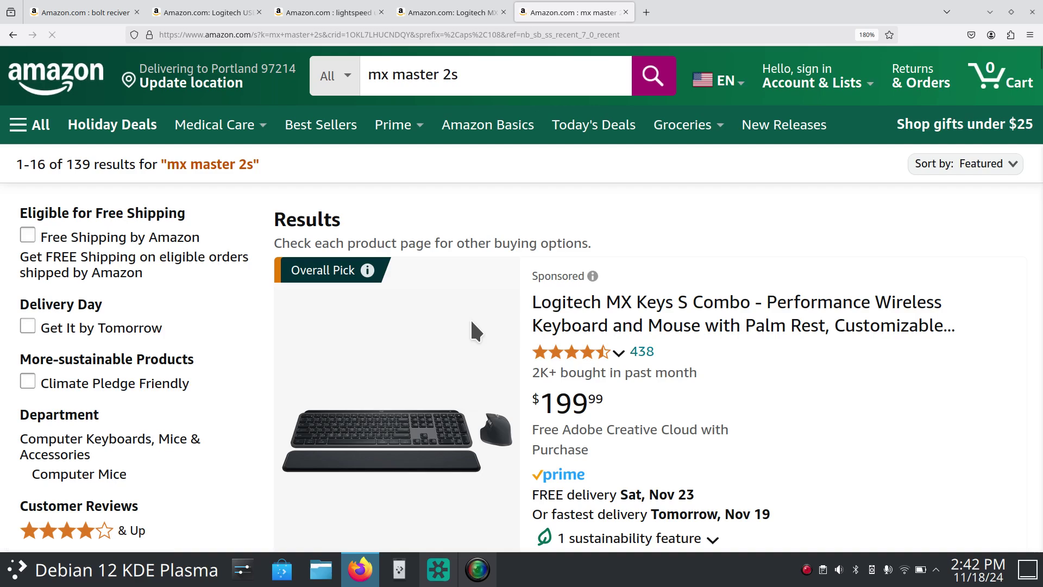
scroll(471, 322, down, 10)
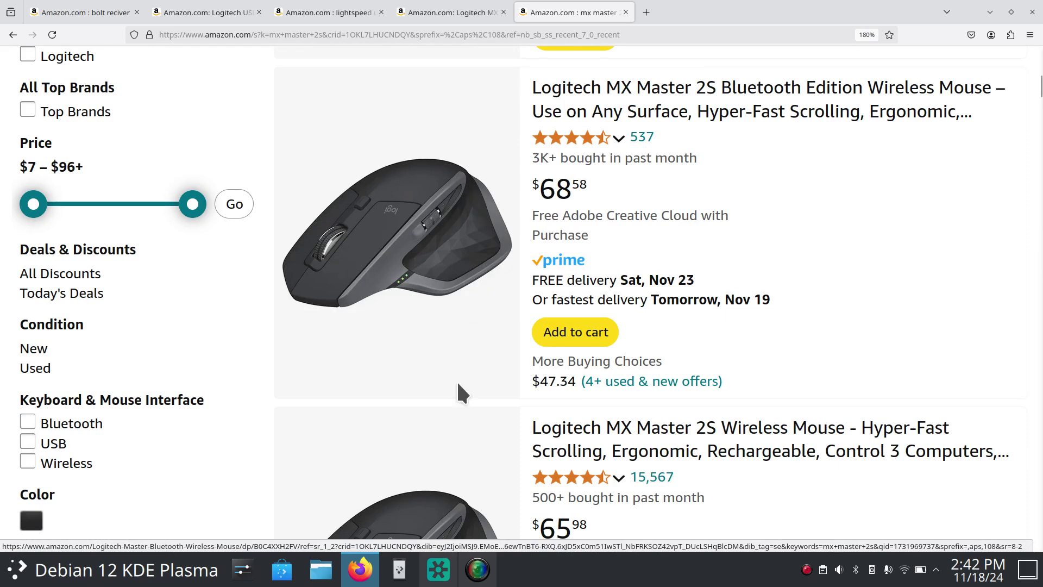
Step: Switch to Solaar, review the devices paired to the Unifying Receiver, and minimize its window
click(438, 569)
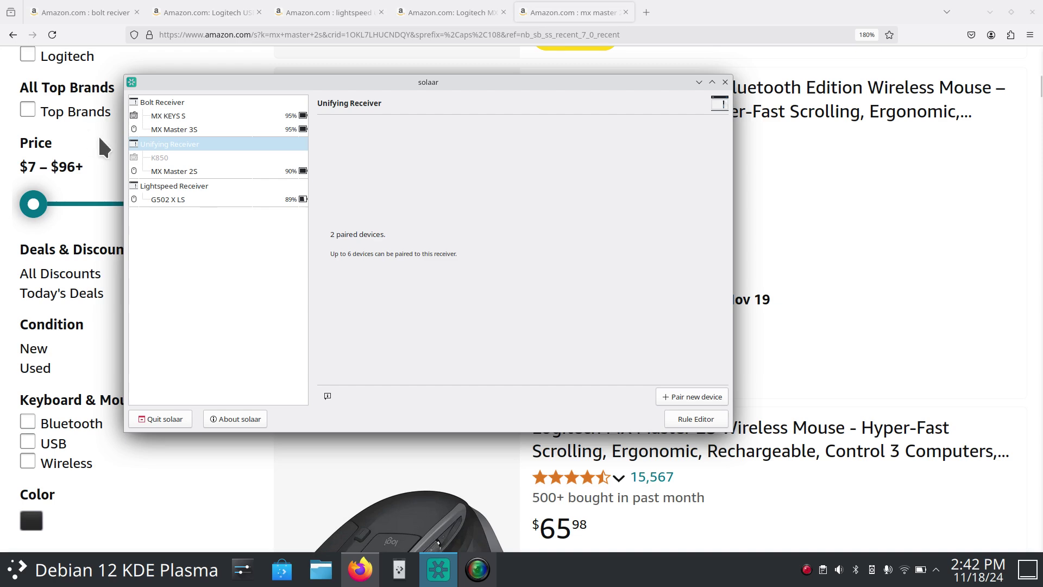
click(330, 160)
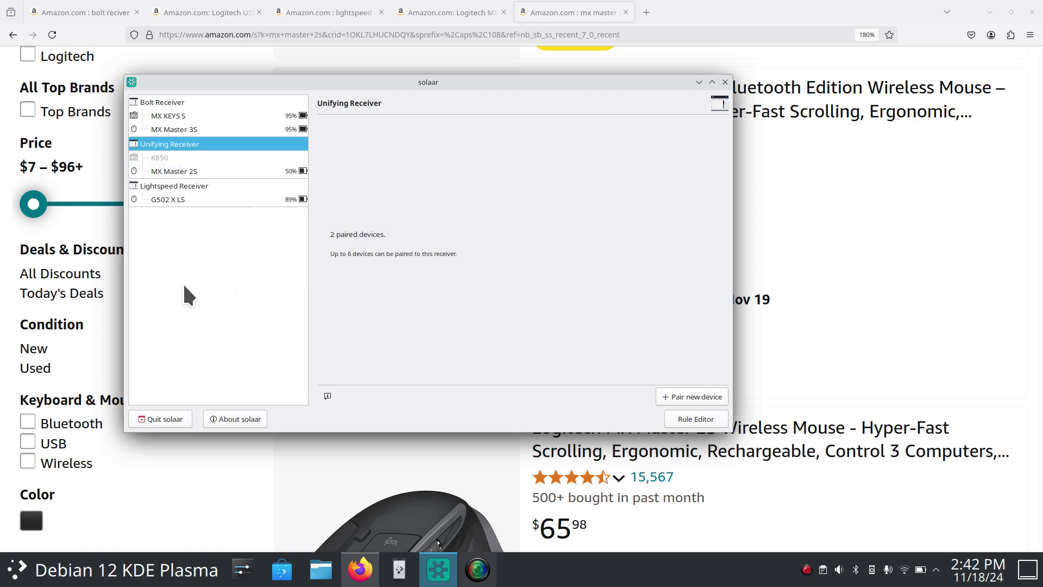
click(698, 82)
Step: Open Amazon in a new tab, search for "mx master 3s" and look through the Logitech MX Master 3S mouse listings
click(646, 12)
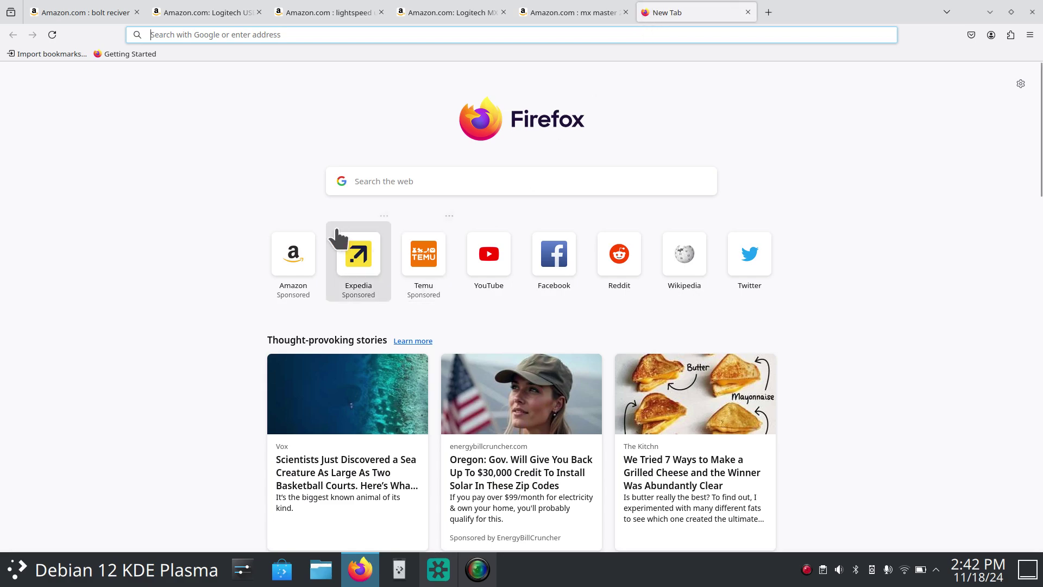
click(292, 252)
click(417, 77)
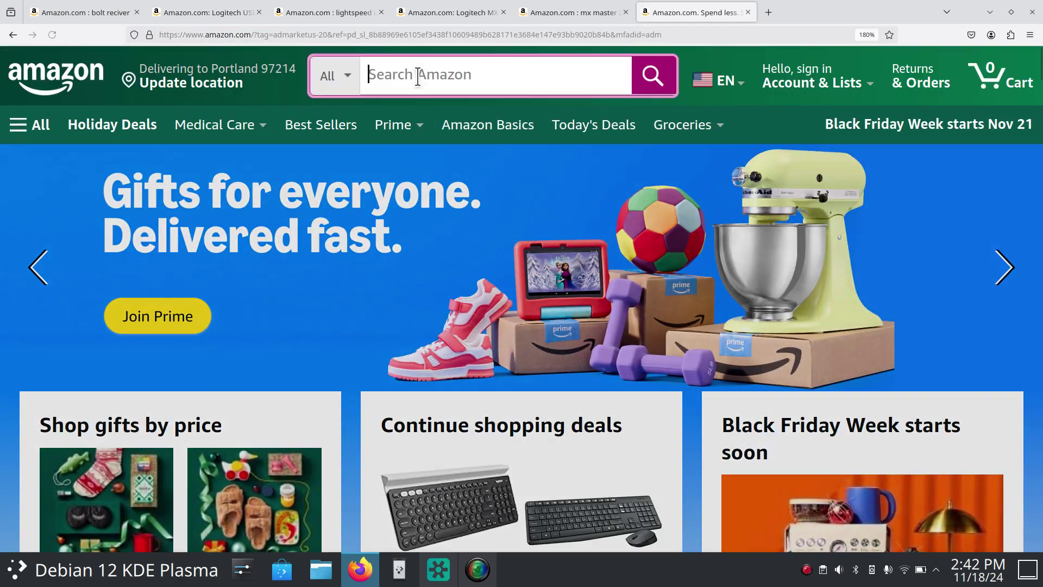
click(470, 358)
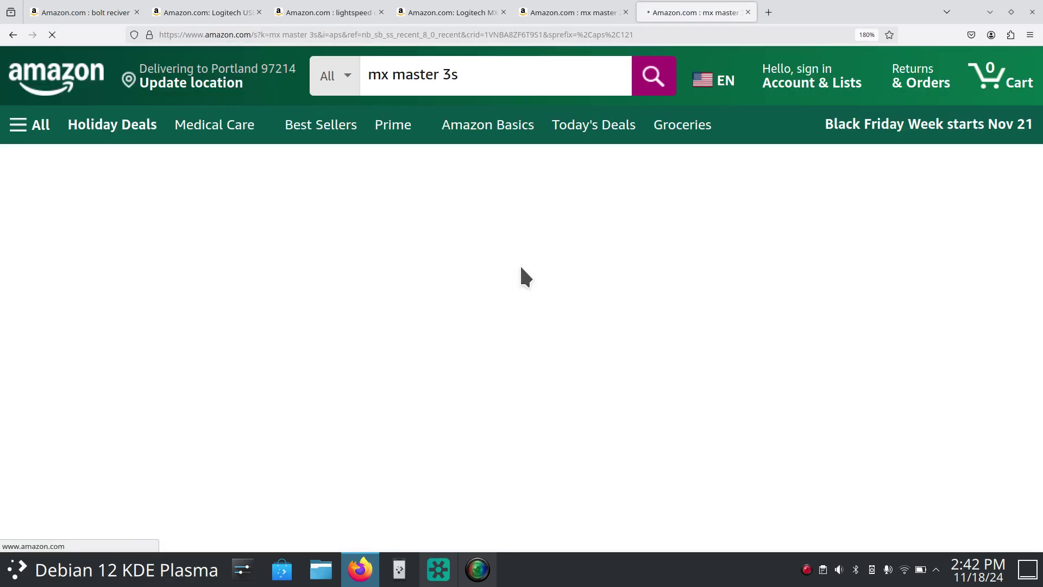
scroll(434, 293, down, 5)
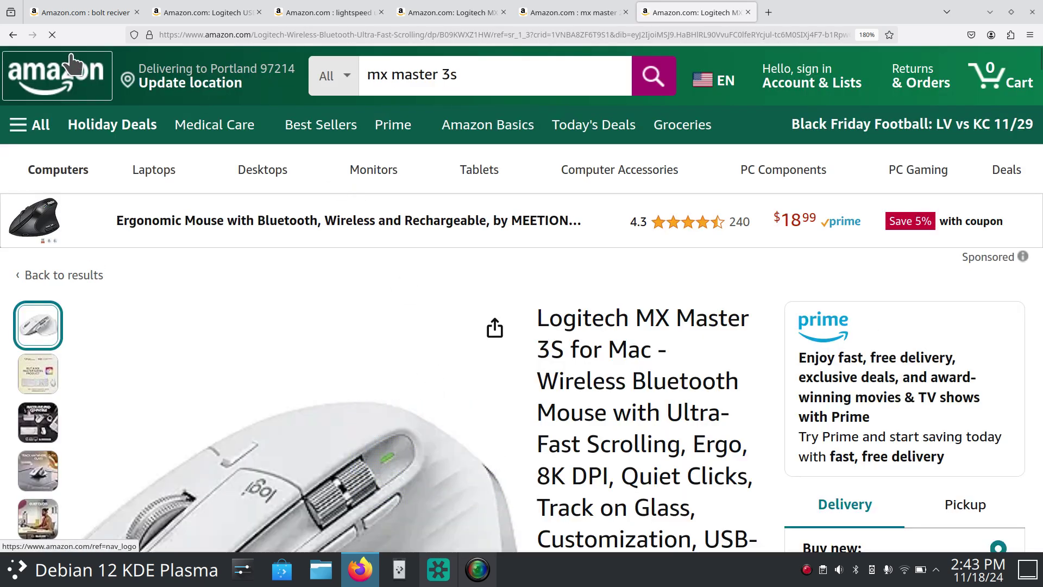
click(11, 35)
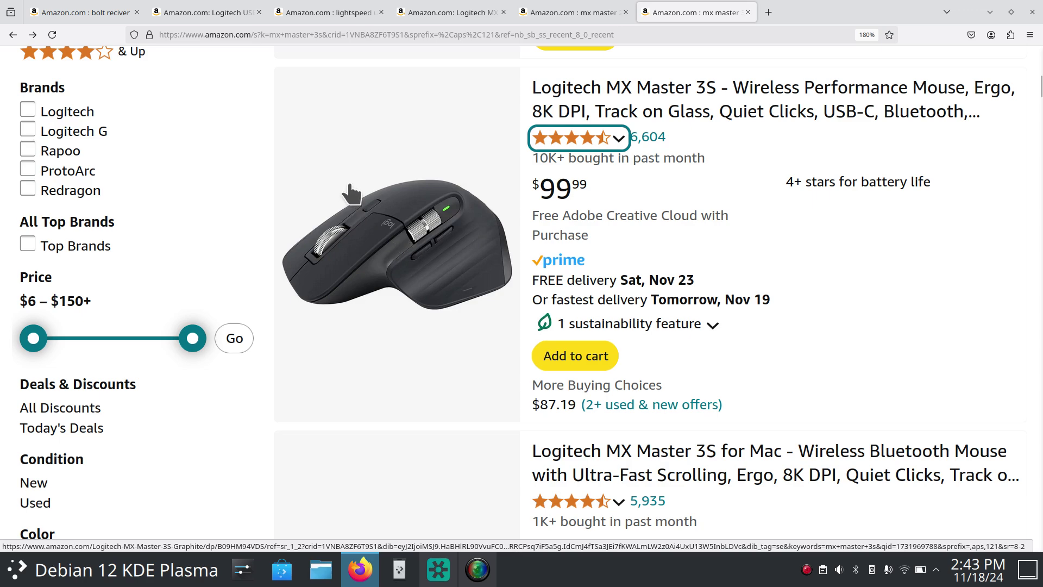
scroll(352, 202, up, 10)
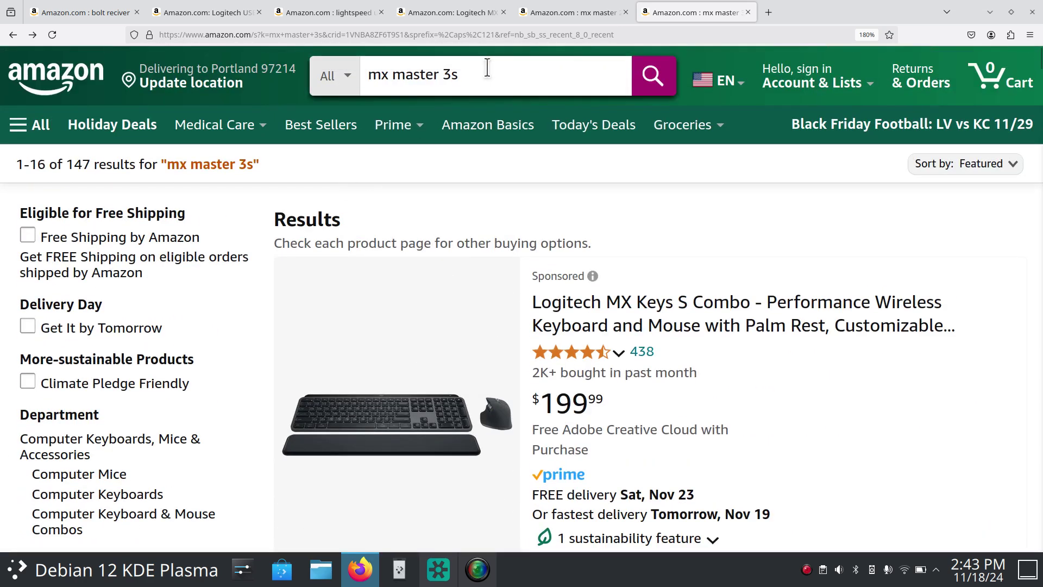
Step: Review the open Amazon pages for the MX Master 2S, MX Keys S and MX Master 3S
click(570, 13)
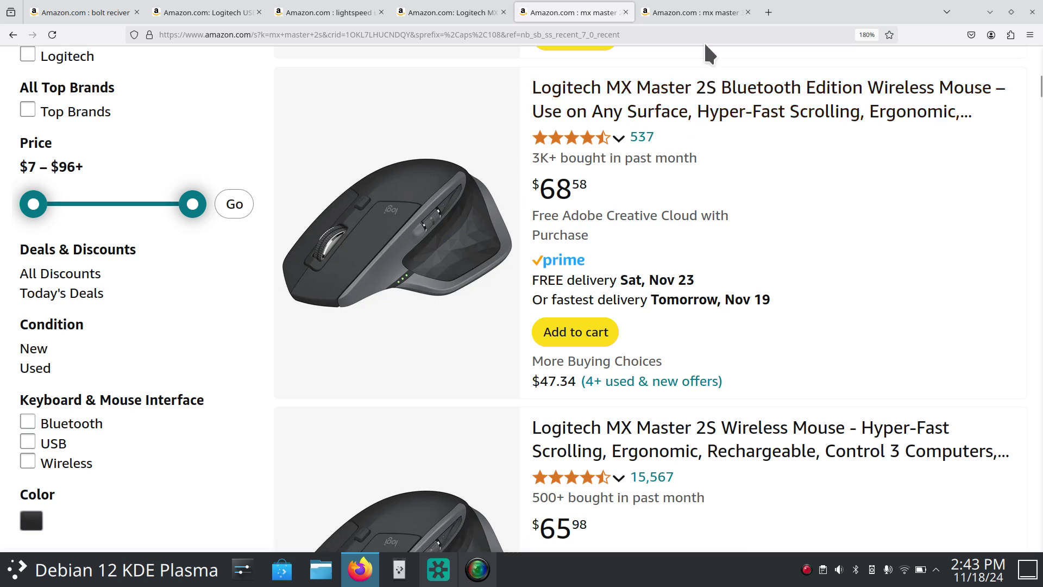
click(481, 12)
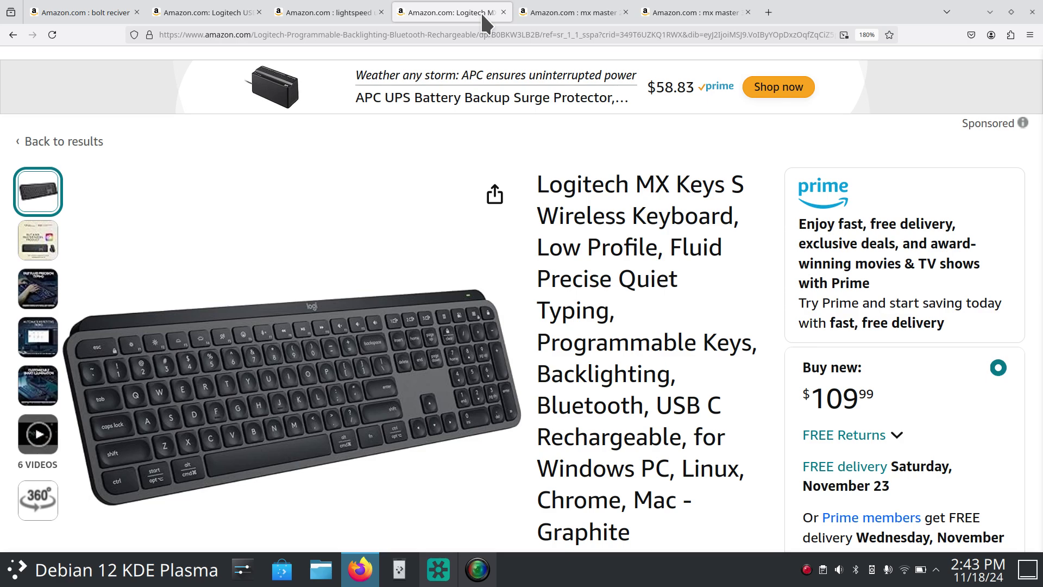
click(564, 11)
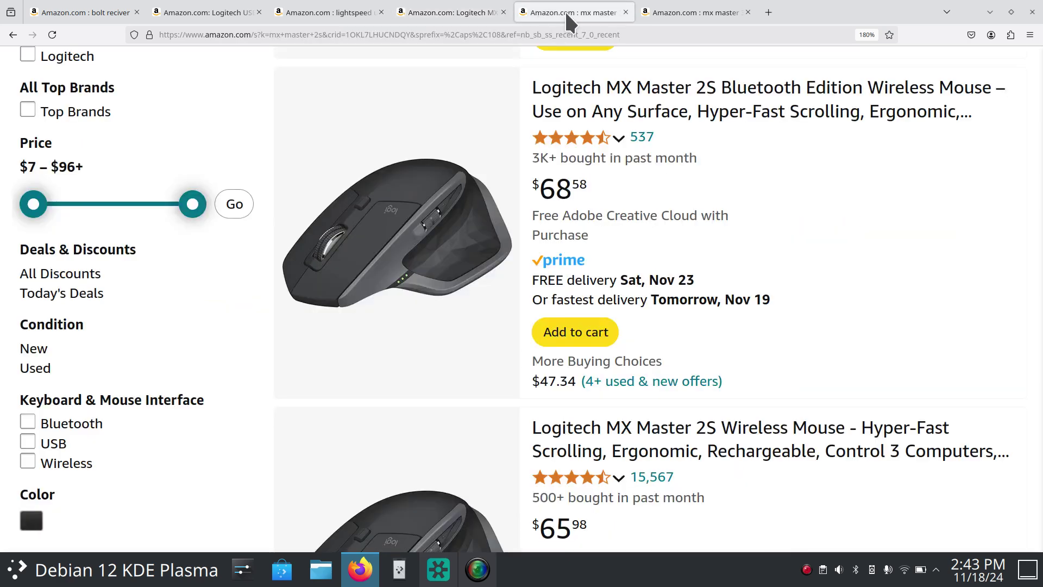
click(667, 12)
Step: Open Amazon in another new tab, check the device list in Solaar, and search Amazon for "g502 x"
click(768, 12)
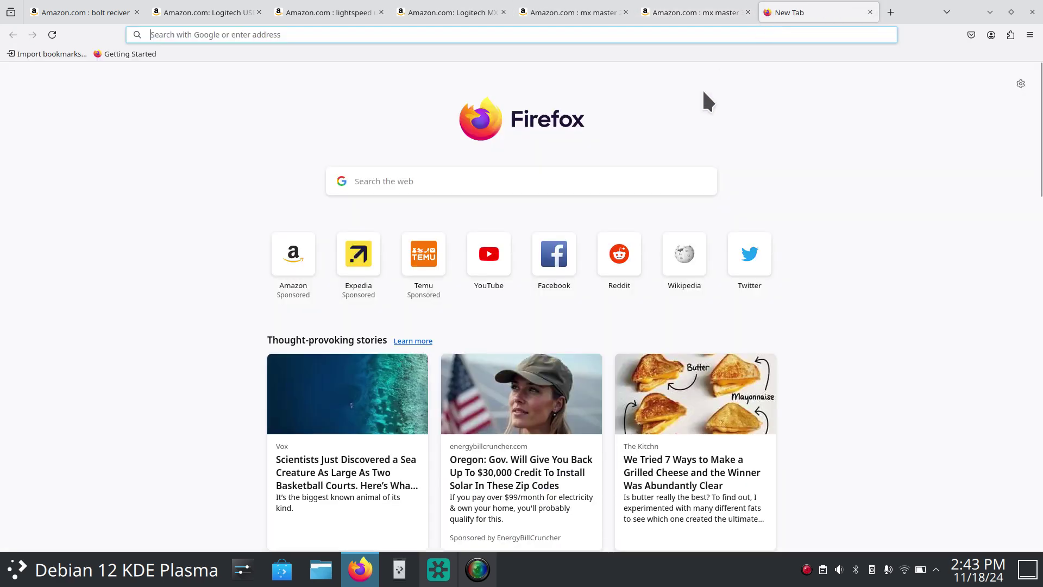
click(438, 570)
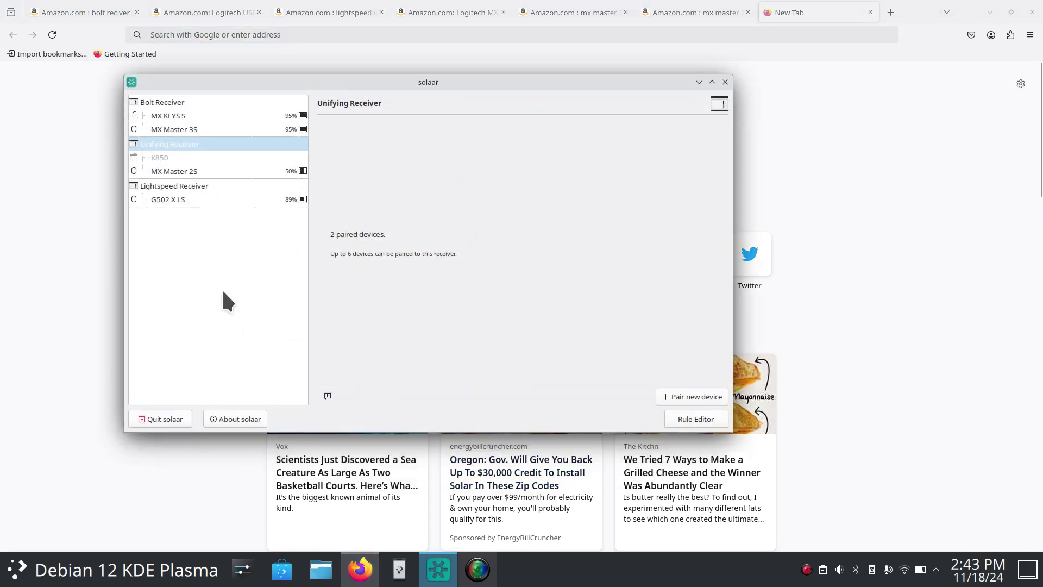
click(699, 82)
click(294, 254)
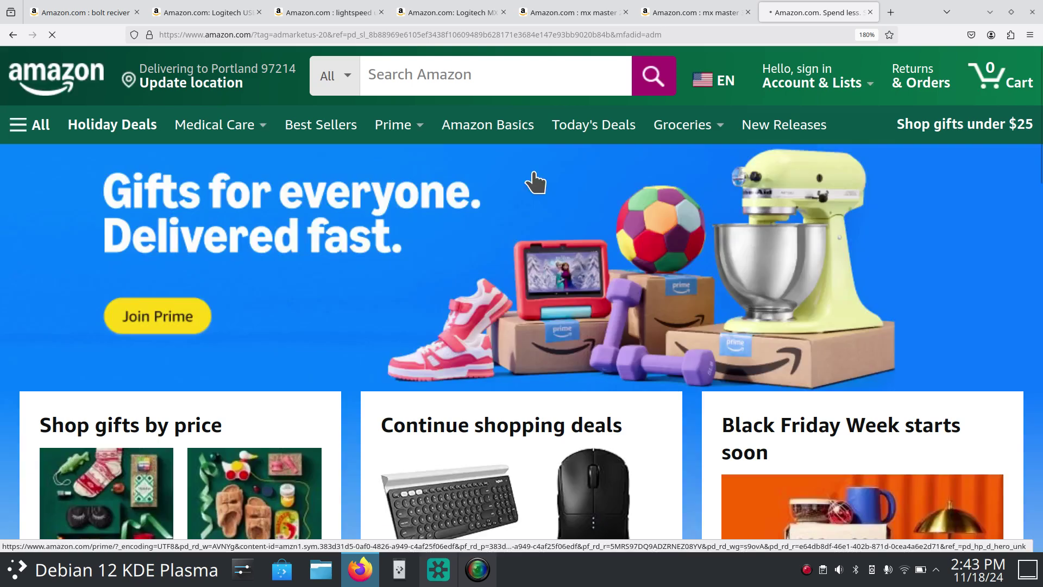
click(425, 80)
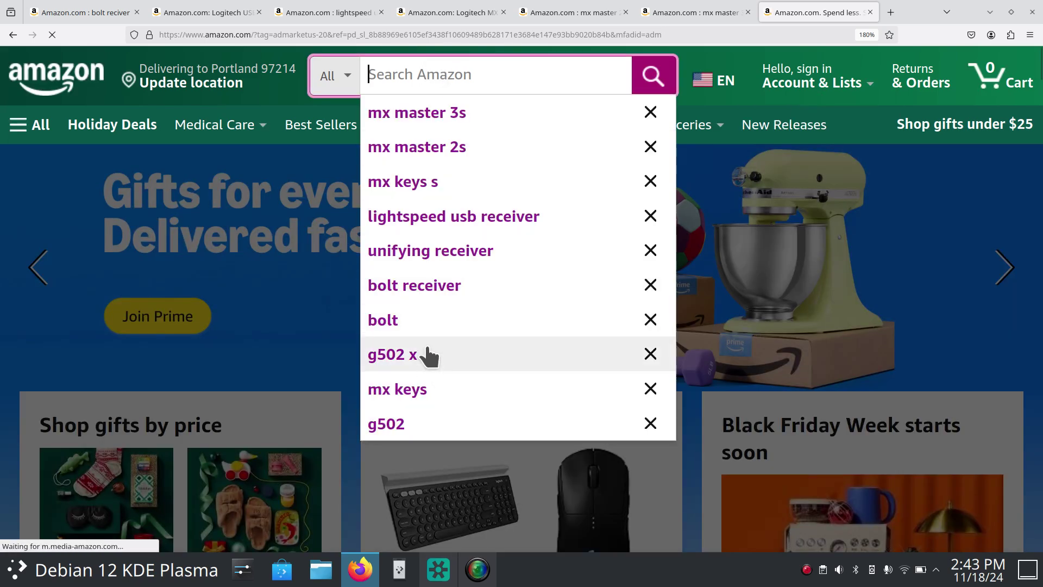
click(430, 363)
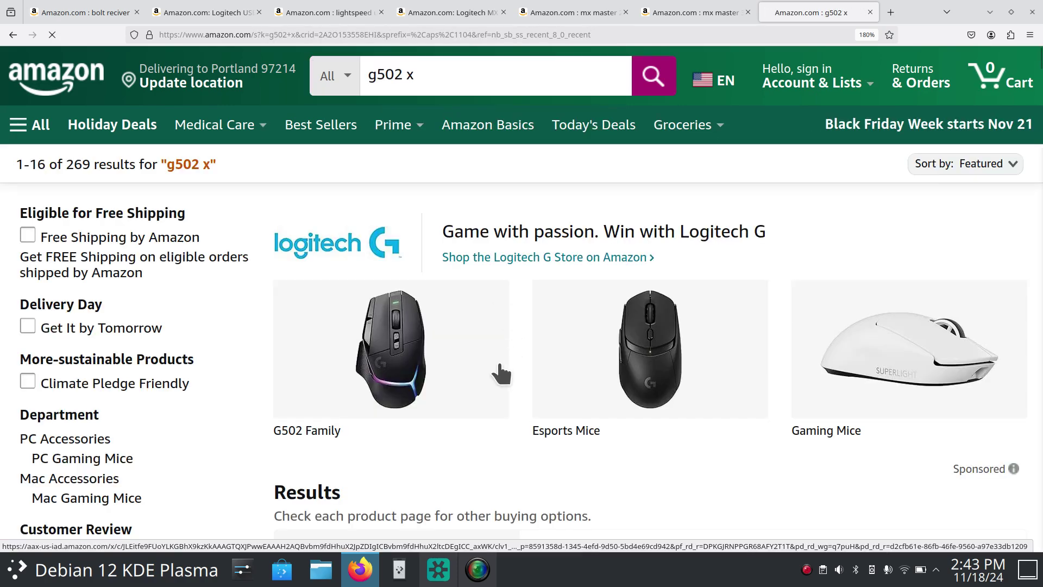
Step: Browse the "g502 x" search results for the Logitech G502 gaming mouse listings
scroll(461, 342, down, 10)
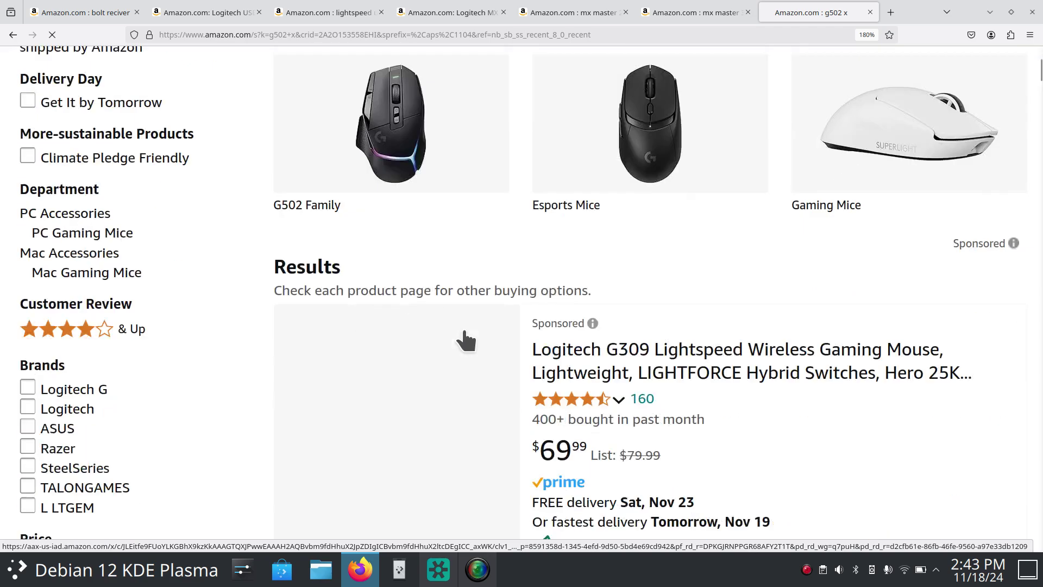
scroll(465, 340, down, 5)
scroll(461, 337, up, 8)
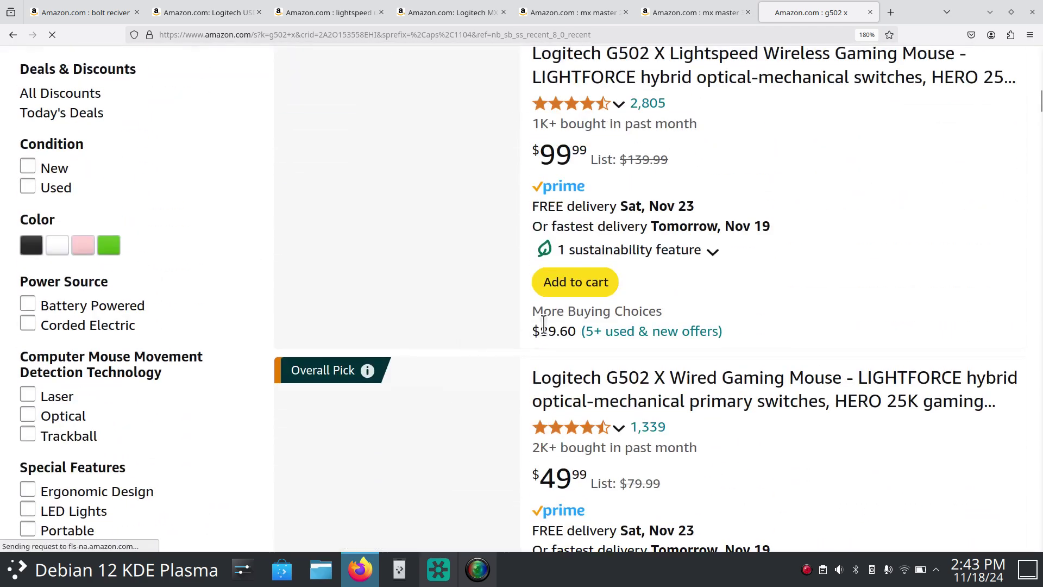
scroll(624, 339, up, 6)
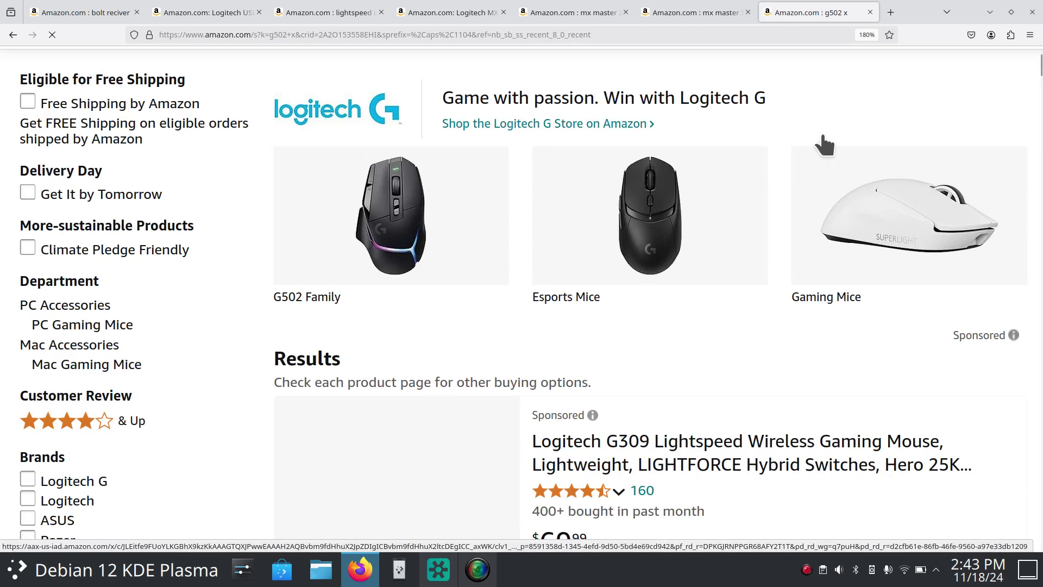
scroll(663, 246, down, 15)
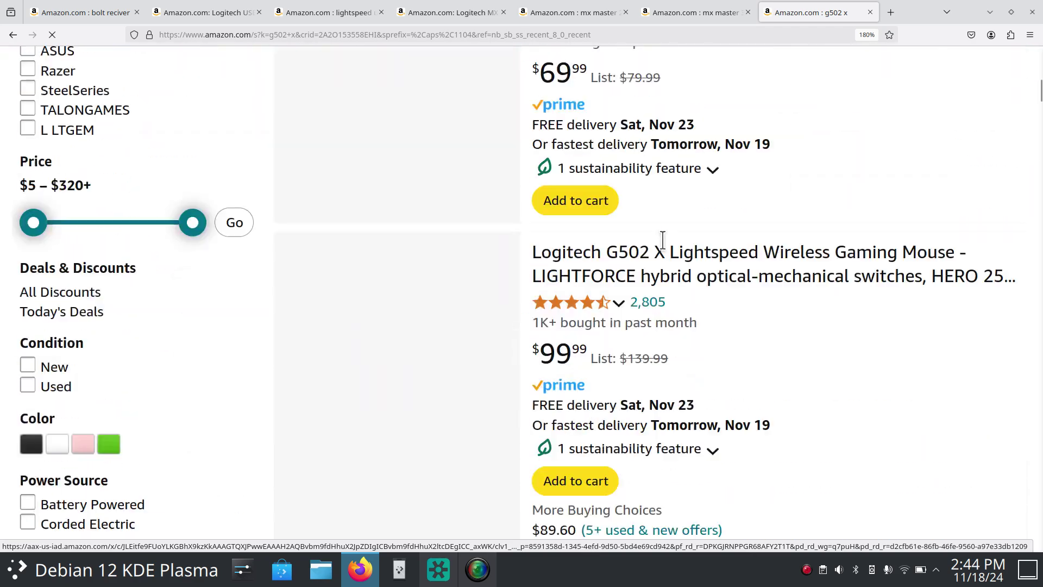
scroll(663, 245, down, 8)
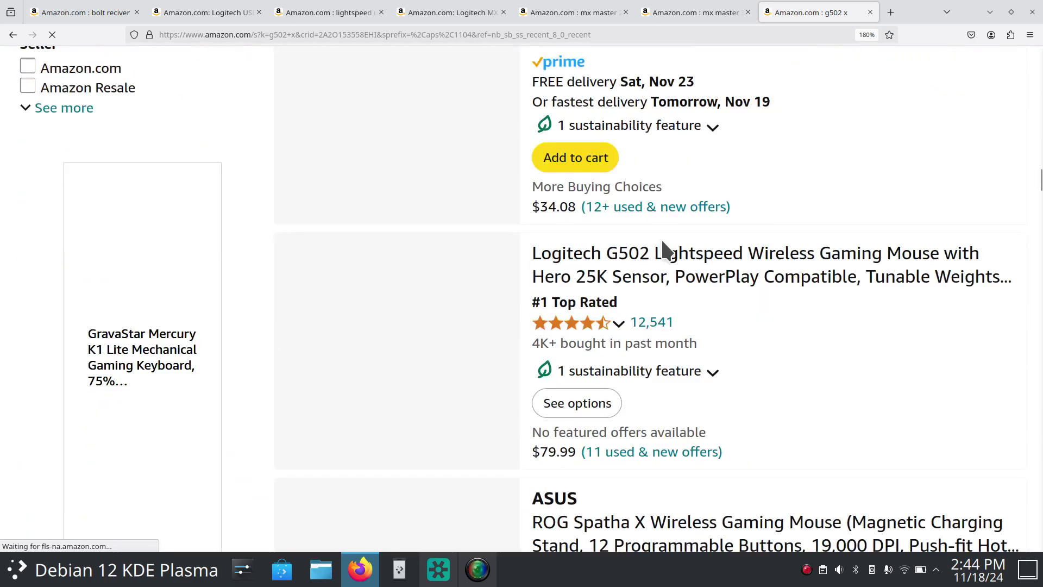
scroll(664, 246, up, 5)
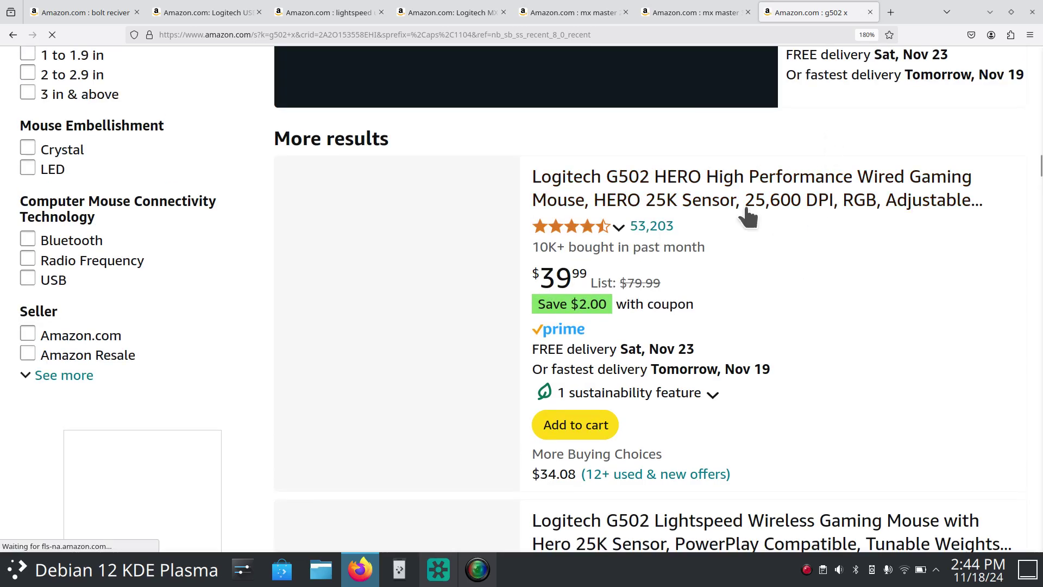
click(696, 185)
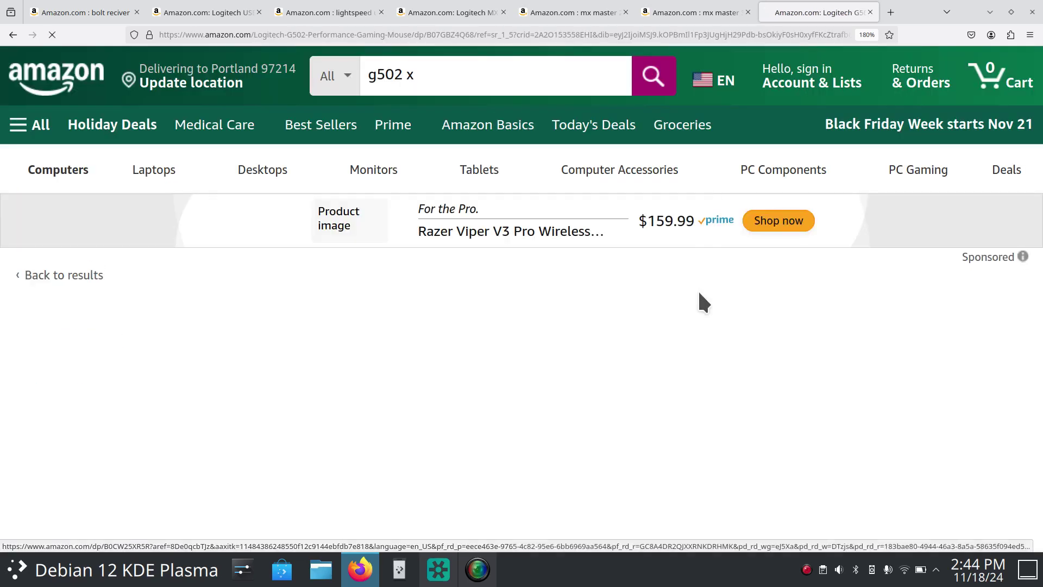
scroll(699, 300, down, 5)
key(alt+Left)
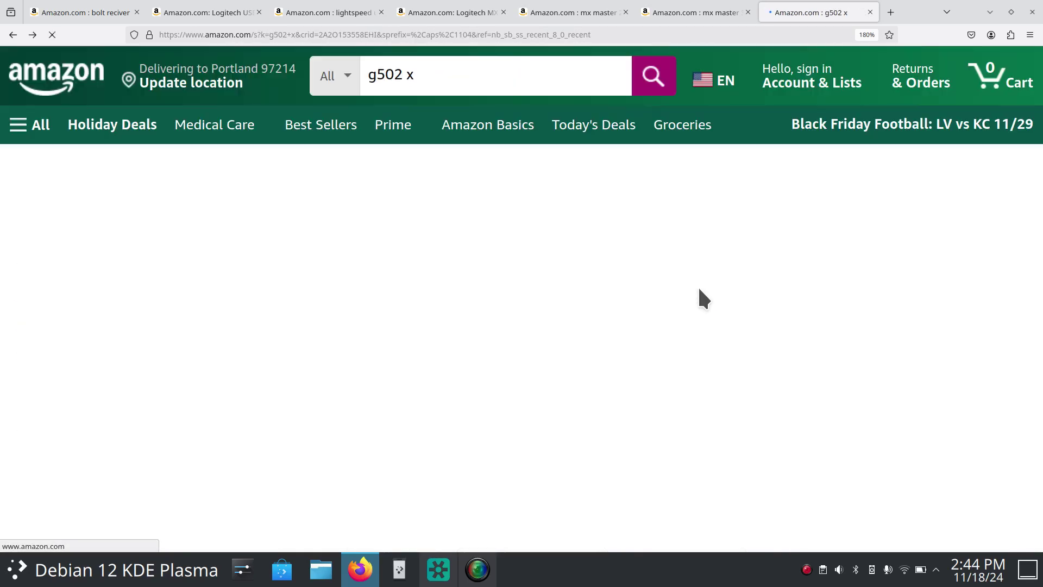
Step: Find the Logitech G502 X Lightspeed Wireless Gaming Mouse listing in the search results
scroll(606, 277, up, 15)
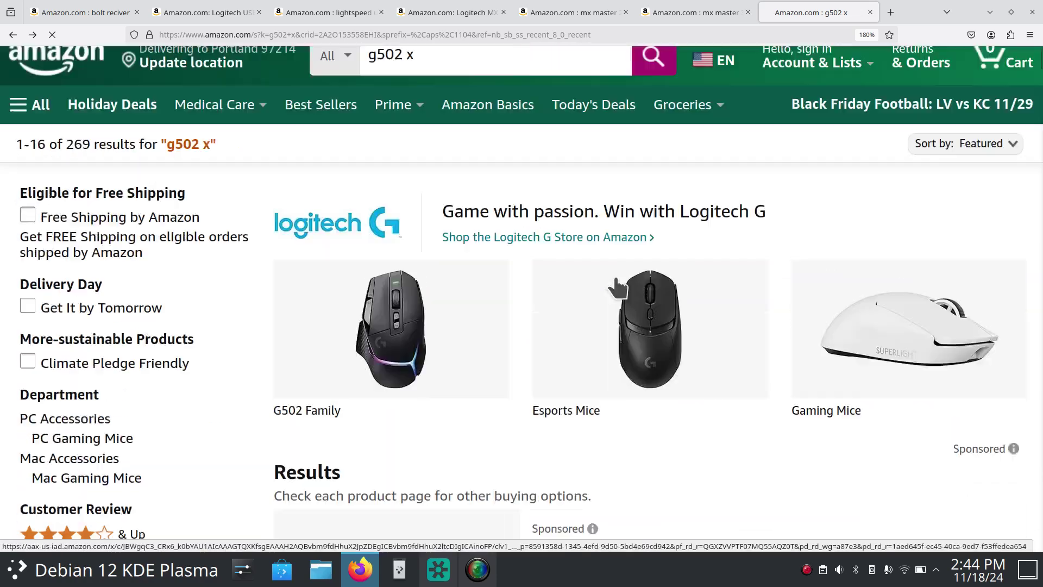
scroll(618, 288, down, 2)
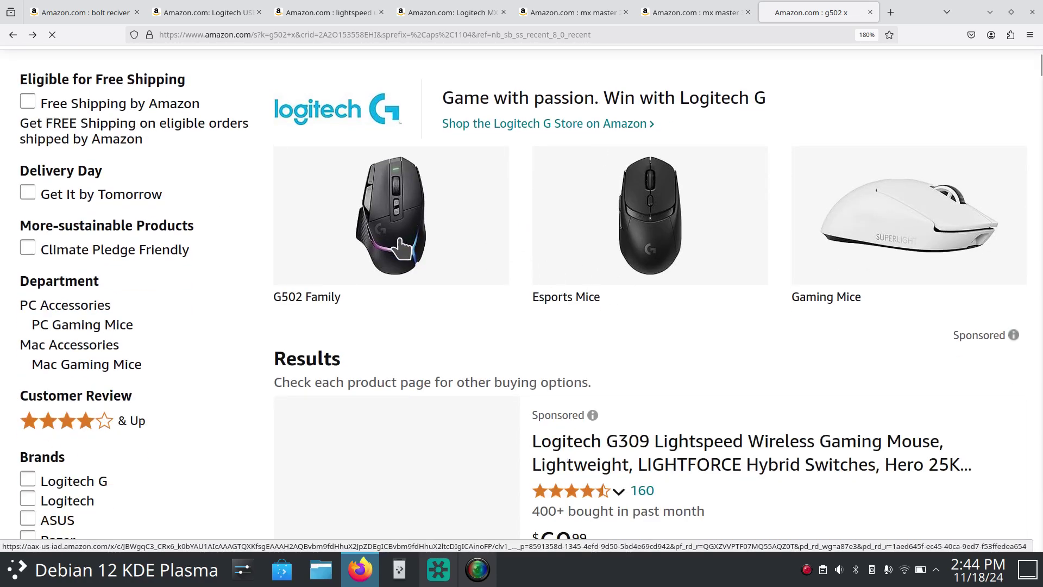
scroll(491, 300, down, 9)
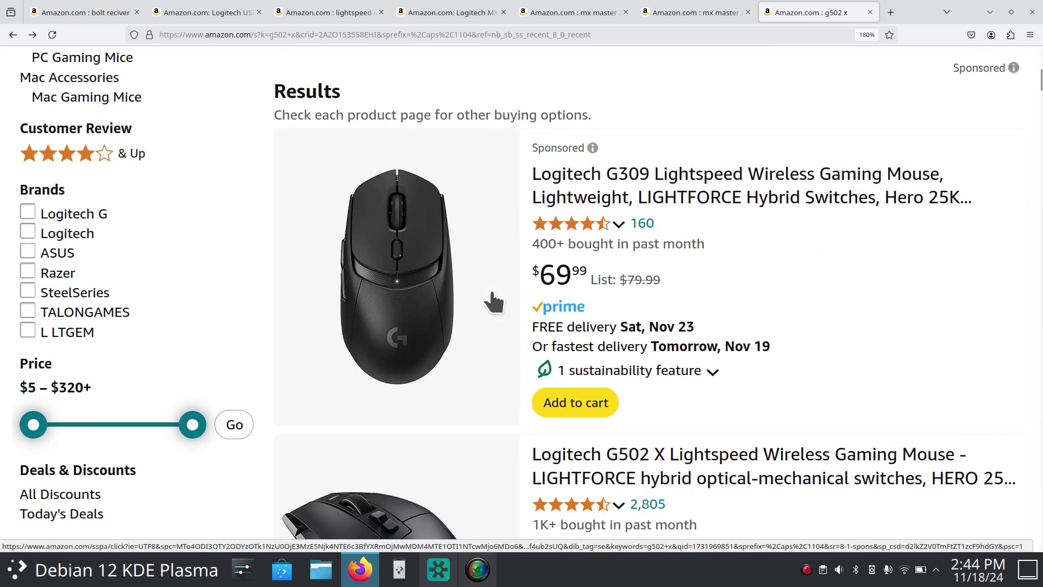
scroll(493, 302, down, 4)
scroll(493, 301, up, 4)
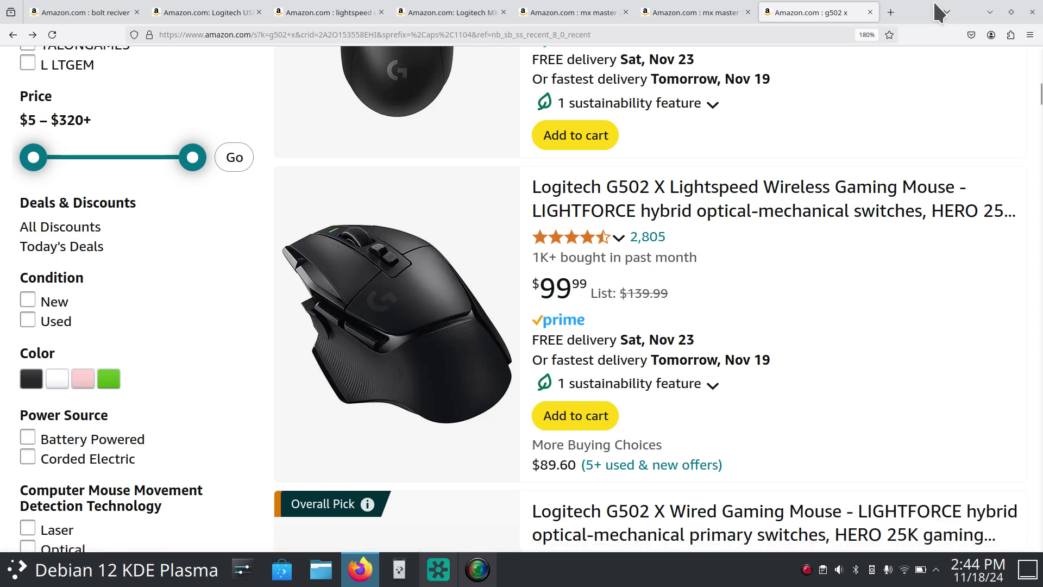
double_click(920, 12)
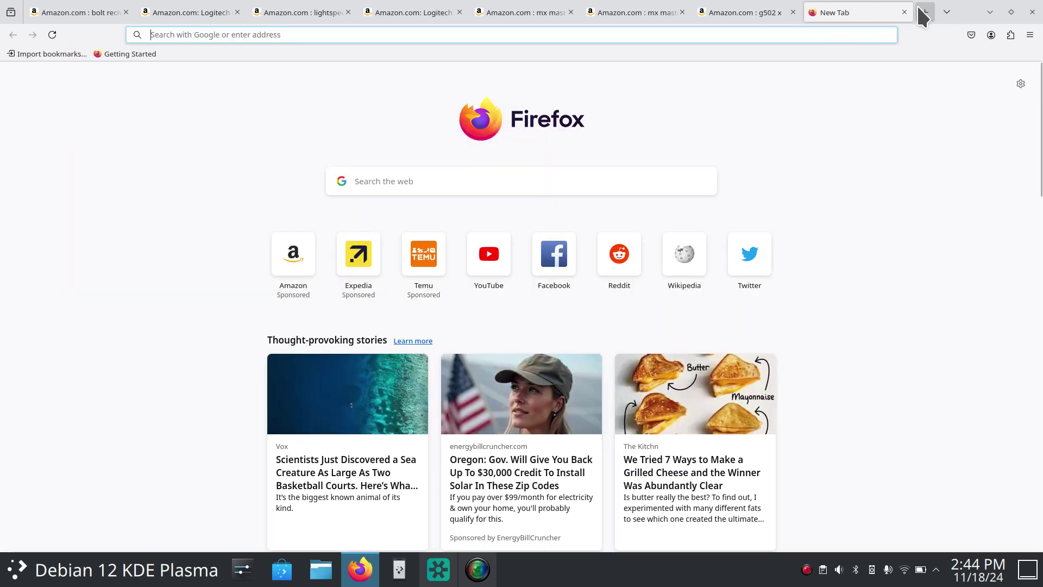
middle_click(878, 11)
Step: Examine the G502 X Lightspeed Wireless mouse's image and price alongside the G502 X Wired listing
scroll(489, 326, up, 2)
scroll(462, 369, down, 2)
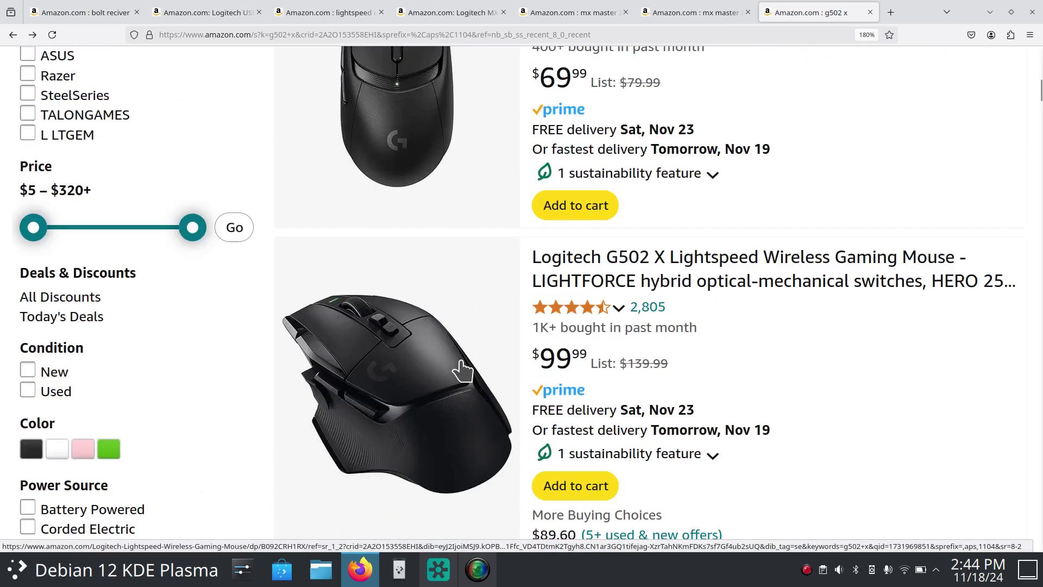
scroll(461, 371, down, 3)
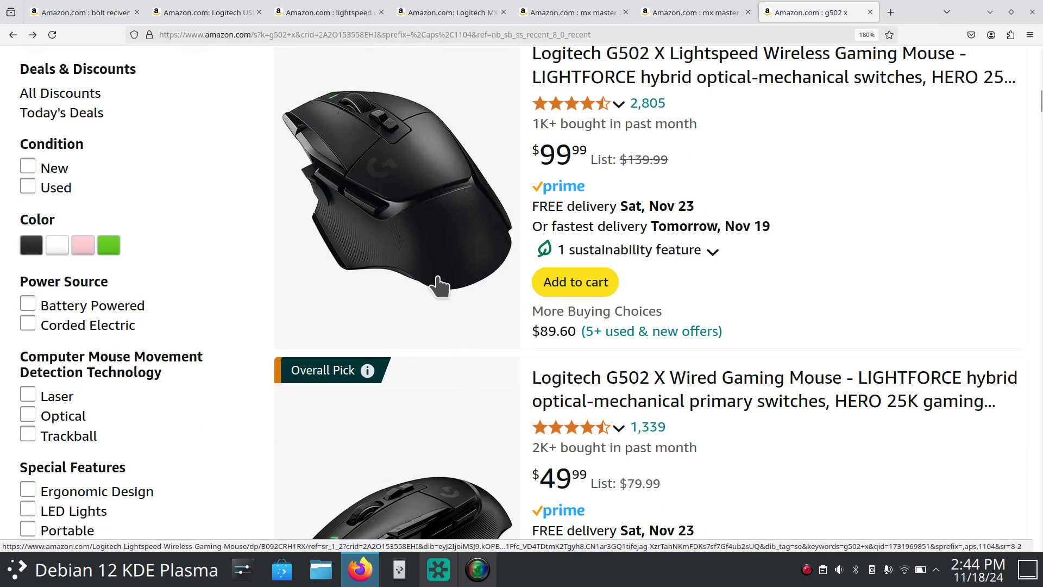
scroll(438, 285, up, 2)
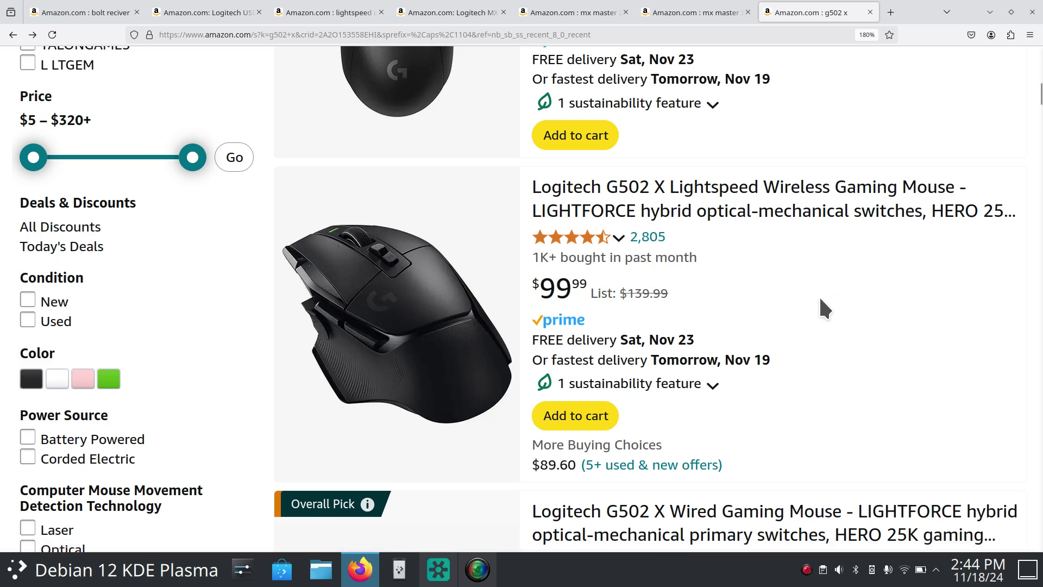
scroll(736, 272, down, 2)
scroll(737, 269, up, 2)
scroll(693, 251, down, 2)
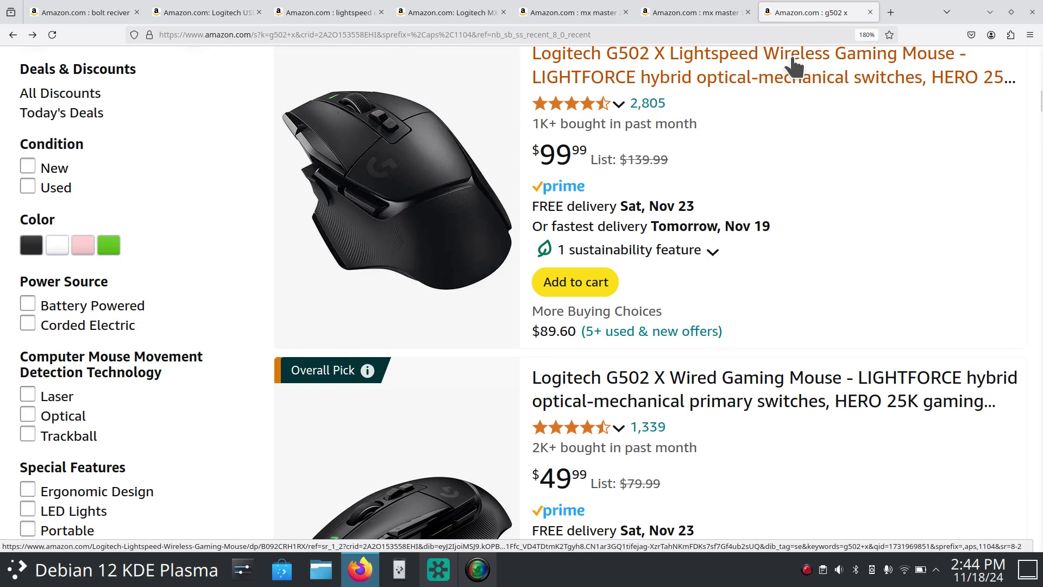
Step: Minimize Firefox, switch to Solaar, and review the pairing details of the Lightspeed, Bolt and Unifying receivers
click(990, 12)
click(437, 569)
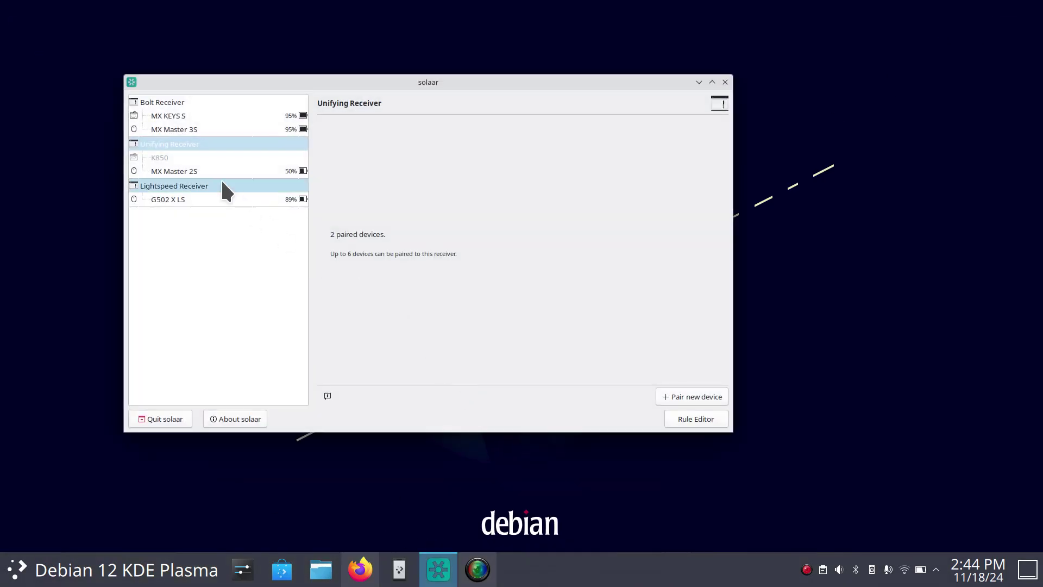
click(194, 184)
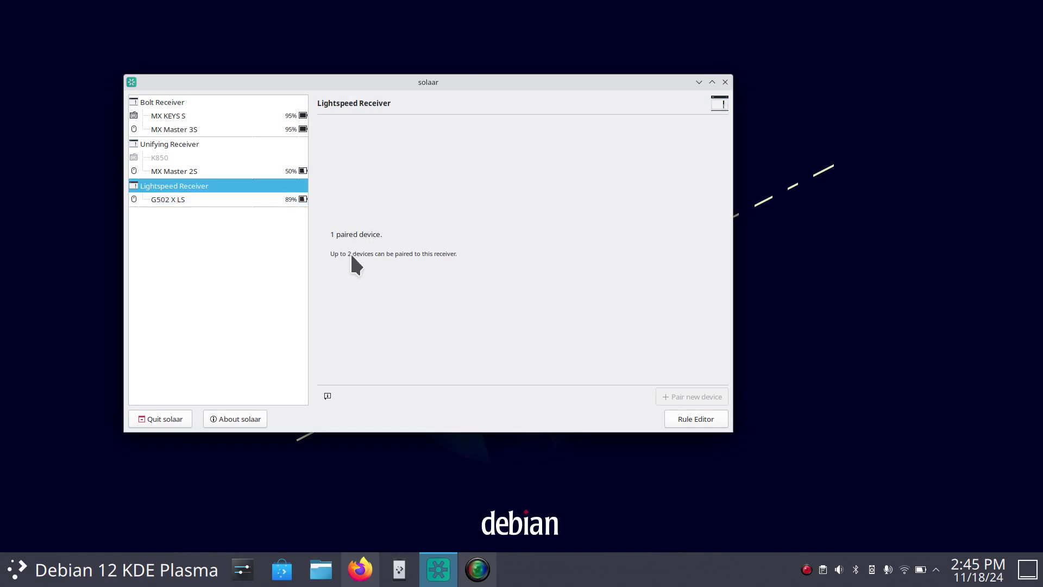
click(163, 102)
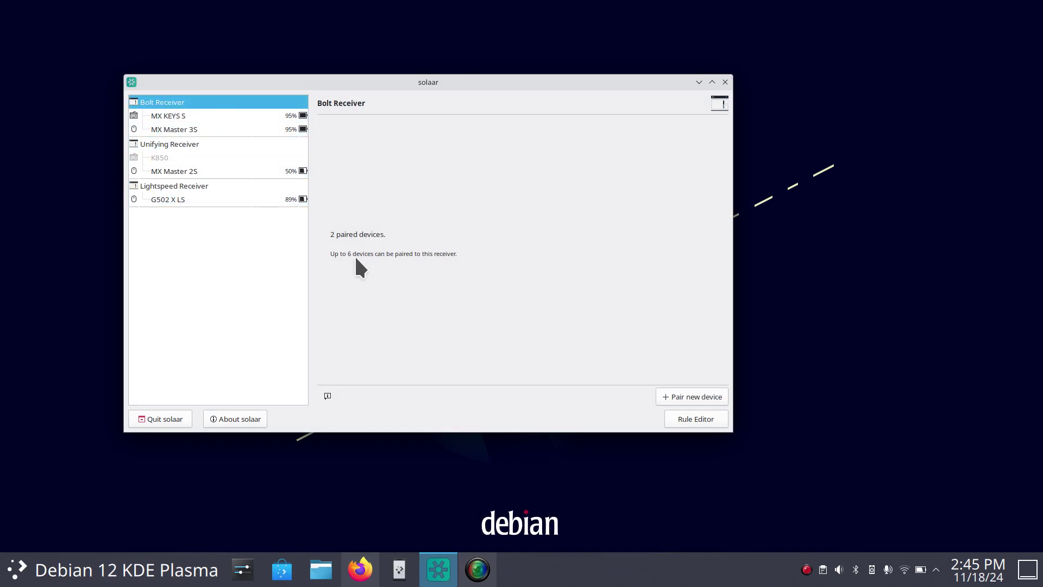
click(177, 144)
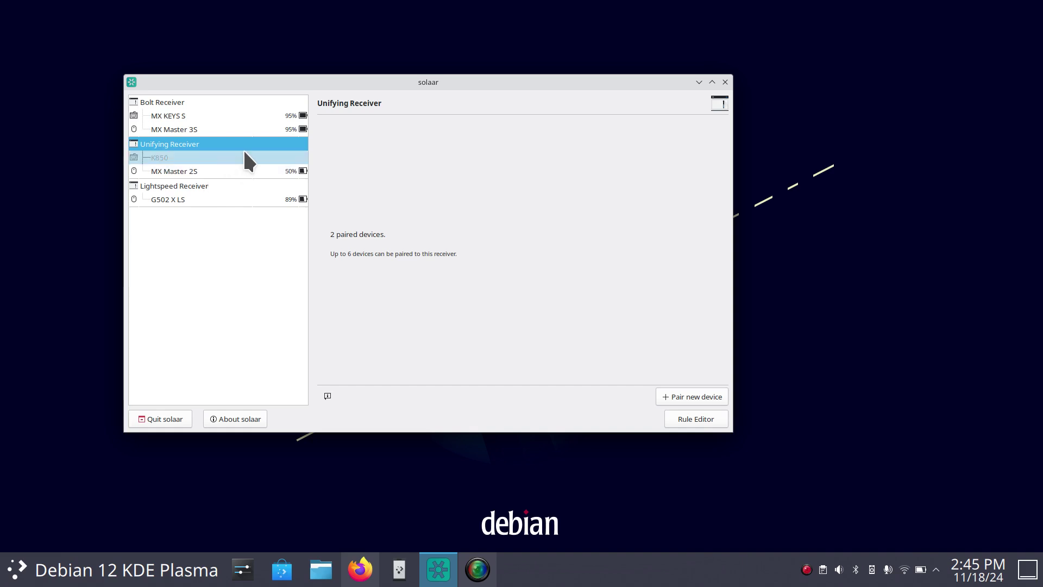
Step: Show the MX Keys S settings and toggle the Backlight lock, leaving the setting locked against changes
click(207, 120)
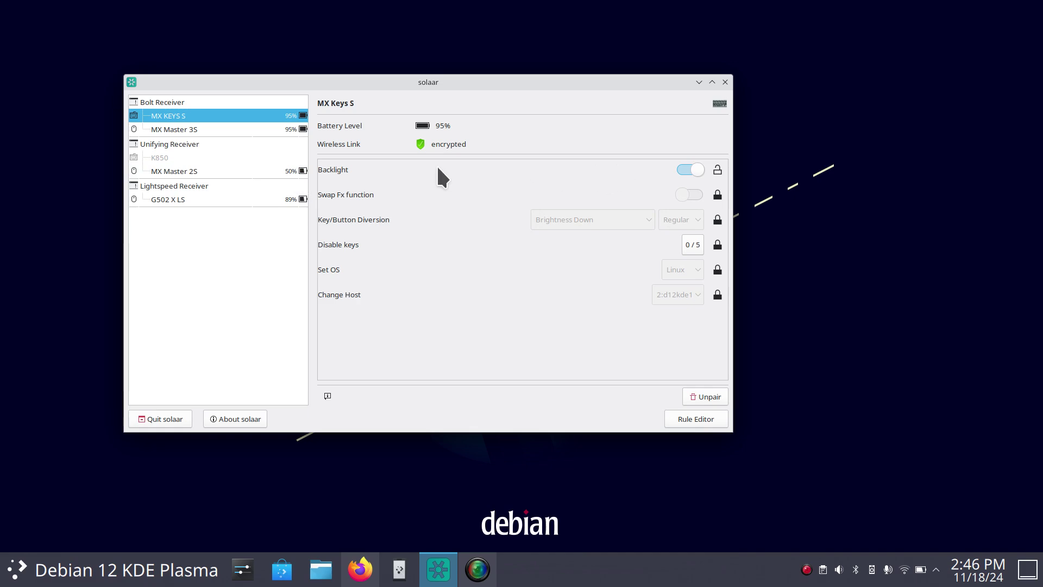
click(717, 173)
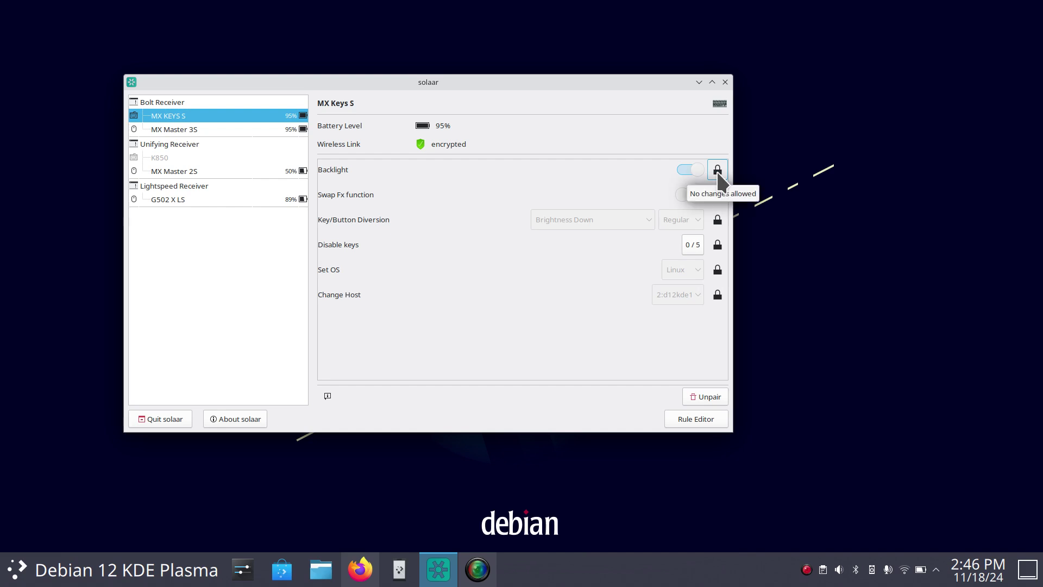
click(718, 170)
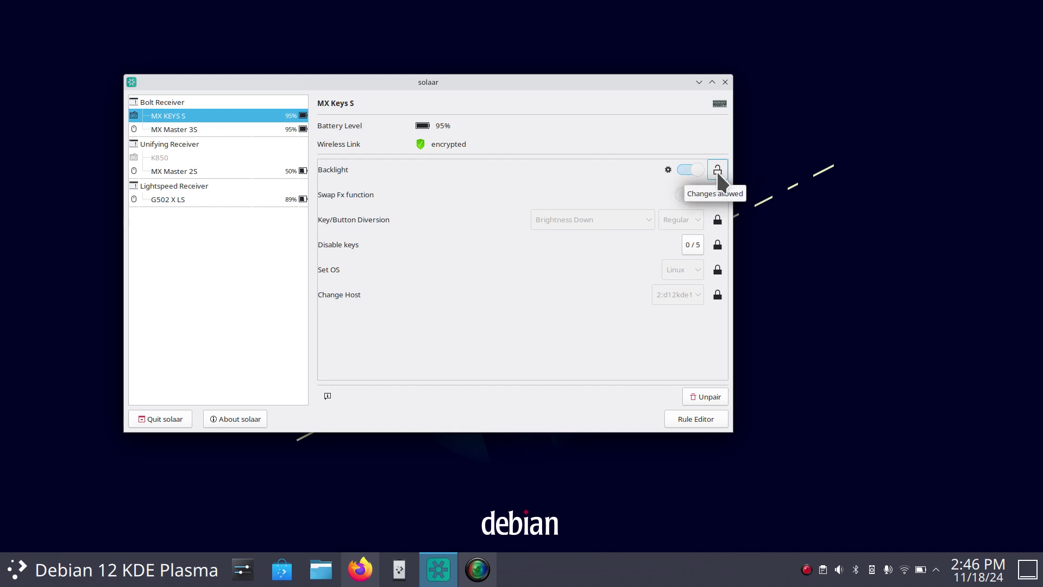
click(718, 171)
click(718, 170)
click(717, 172)
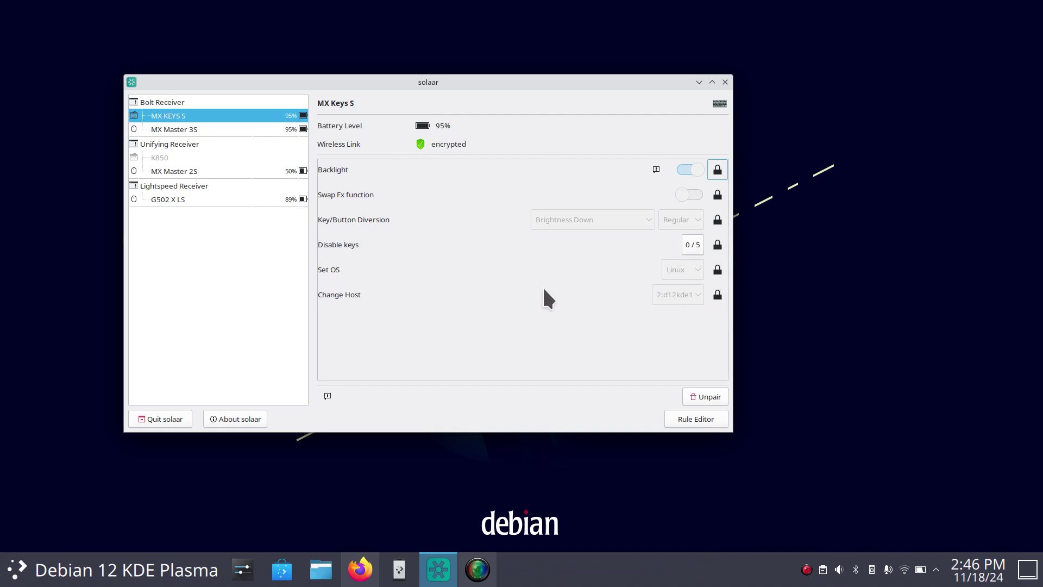
Step: Widen the window for the MX Master 3S settings, unlock Scroll Wheel Ratchet Speed, set it to 14, and lock it again
click(180, 129)
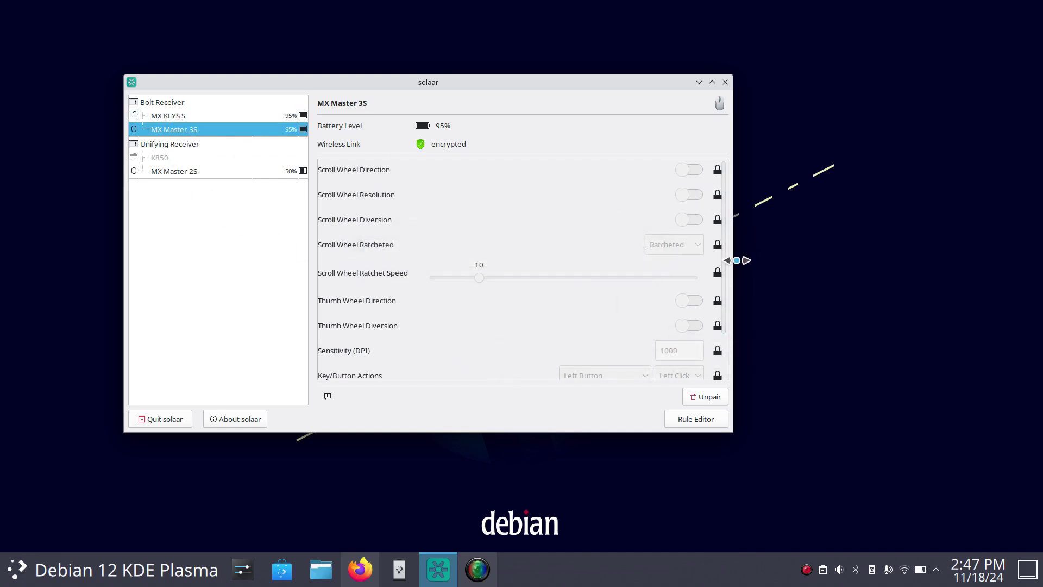
drag(734, 263, 804, 263)
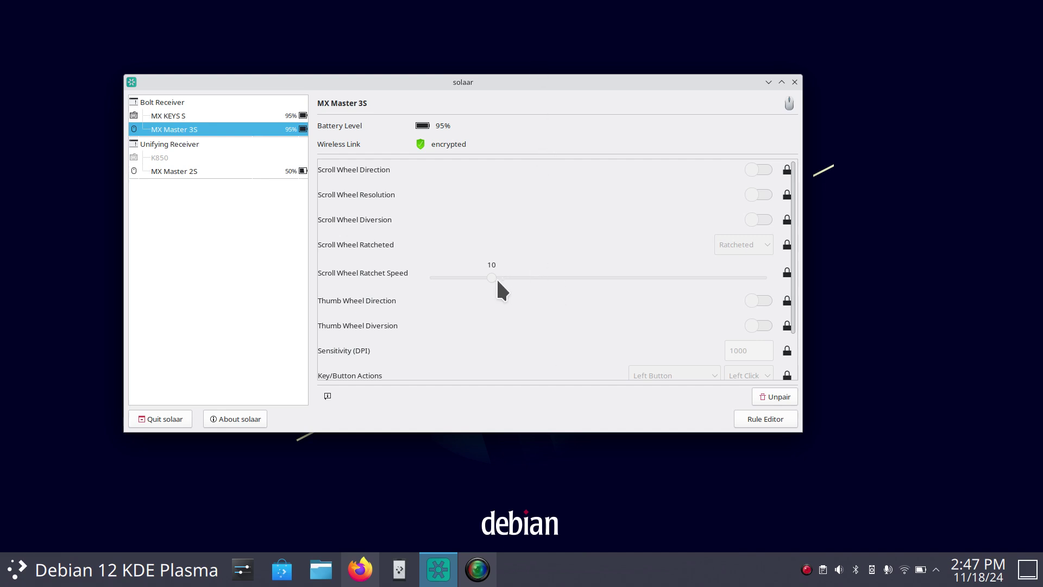
click(785, 272)
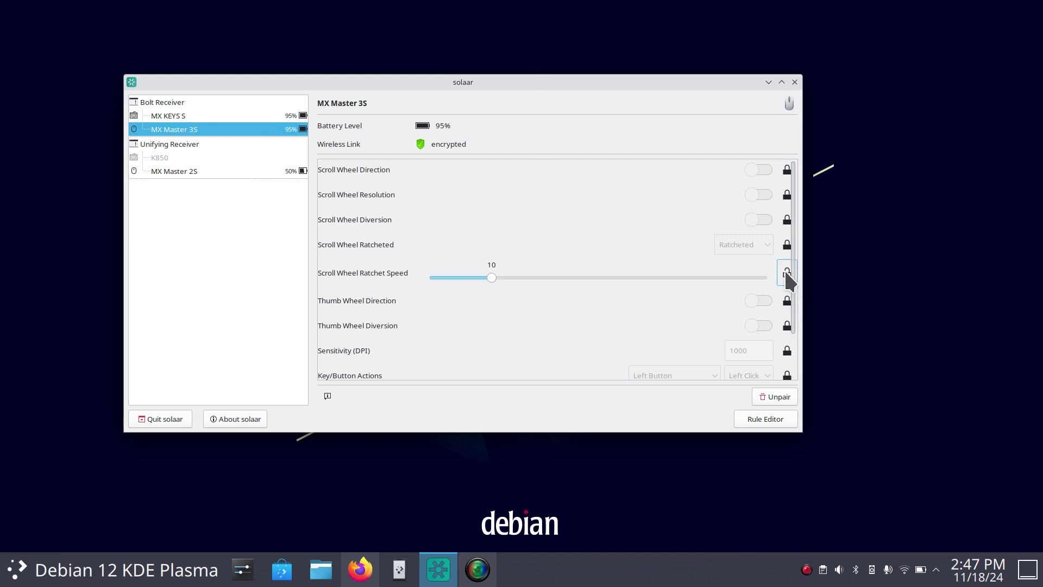
click(492, 277)
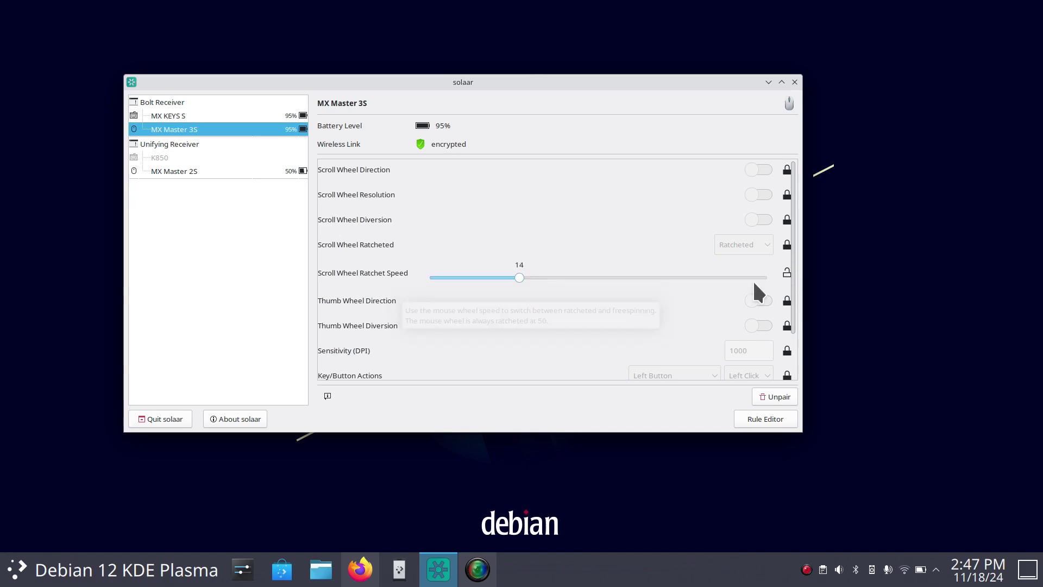
click(783, 273)
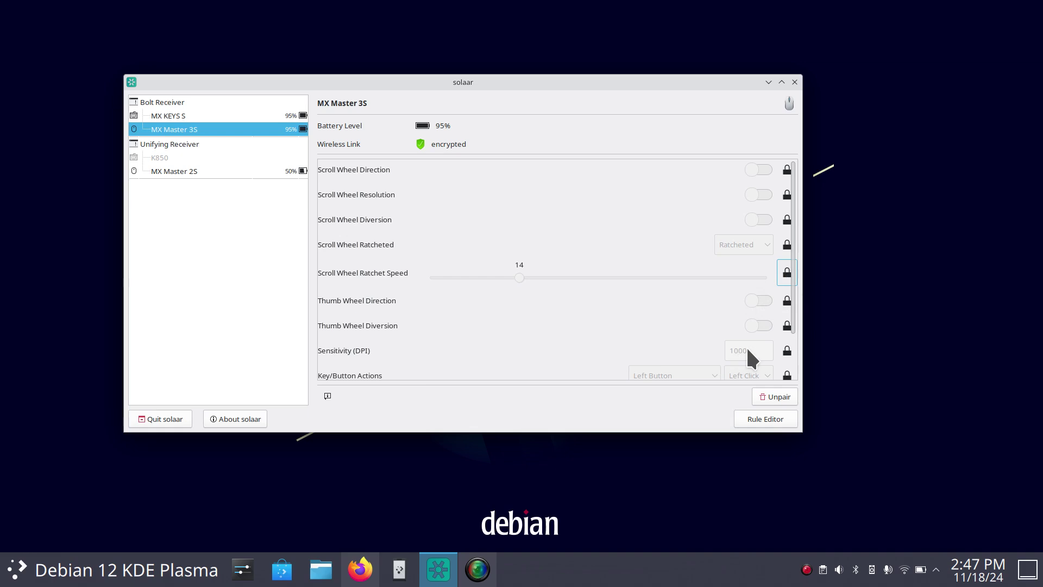
Step: Unlock the MX Master 3S's Sensitivity (DPI) setting, select its value, and lock the setting again
click(783, 350)
drag(754, 350, 722, 345)
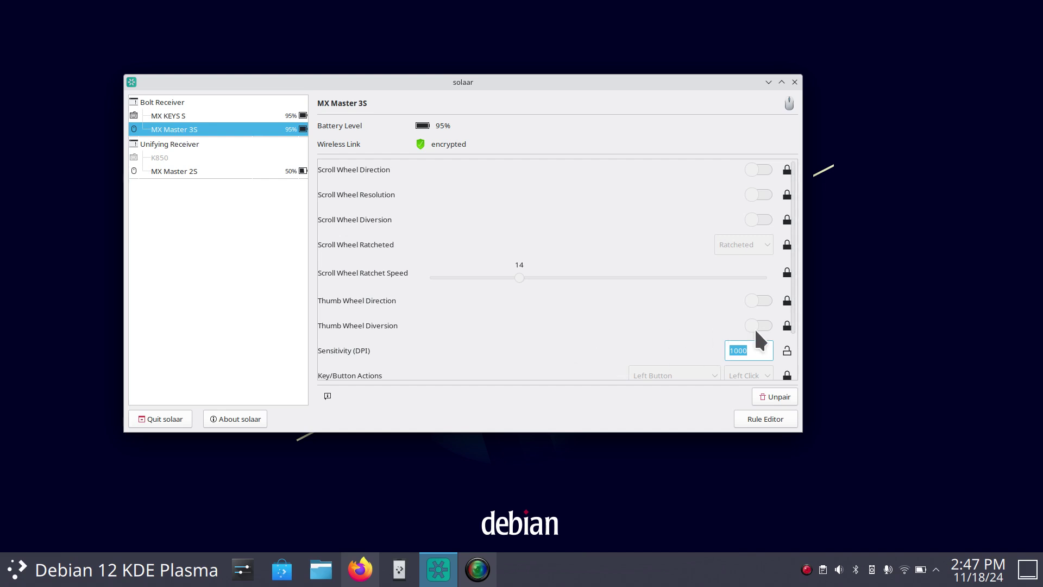
click(785, 348)
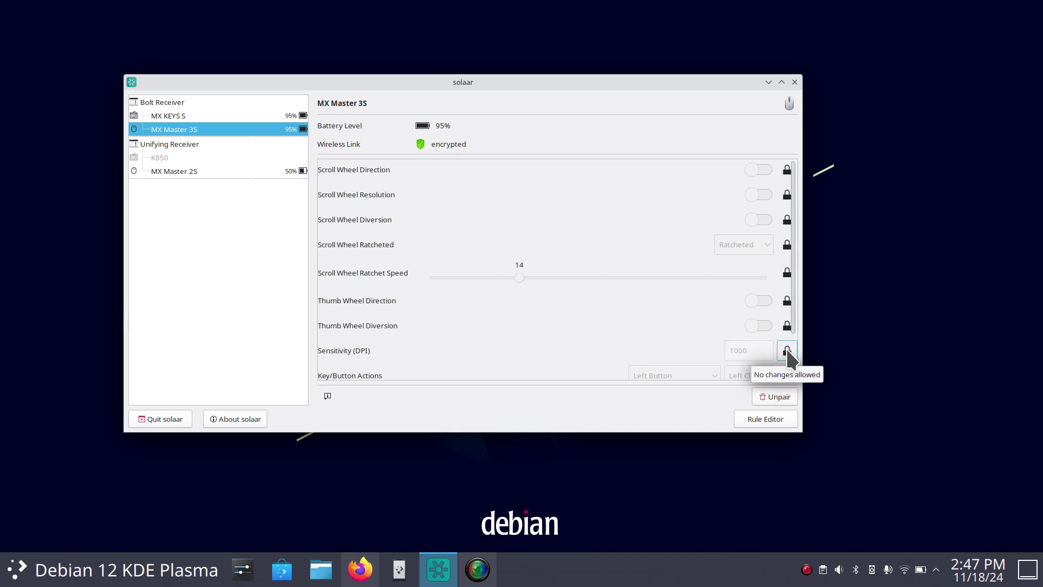
Step: Review the remaining MX Master 3S settings and display the settings of the MX Master 2S
drag(794, 302, 800, 343)
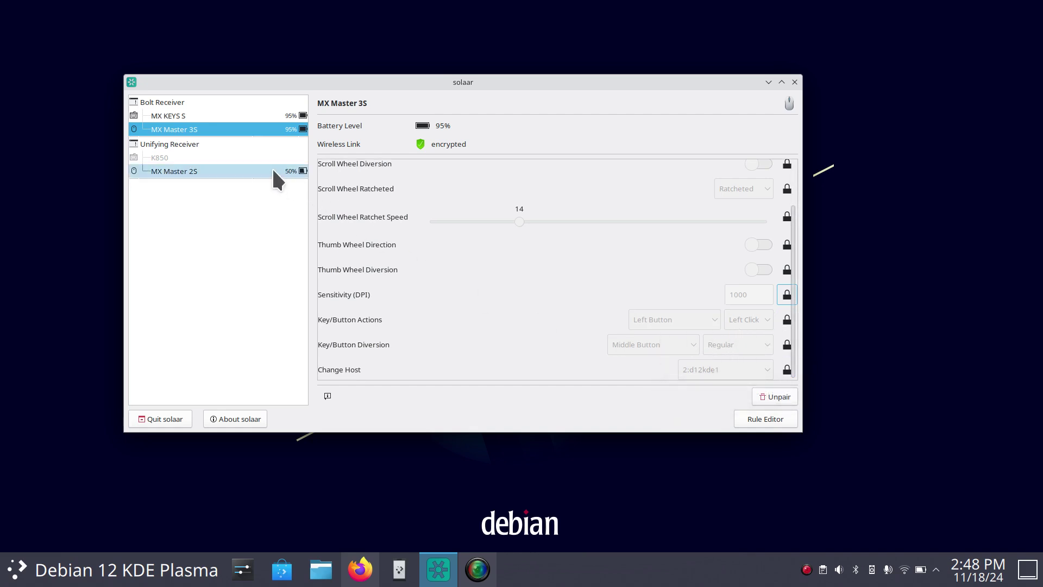
click(203, 171)
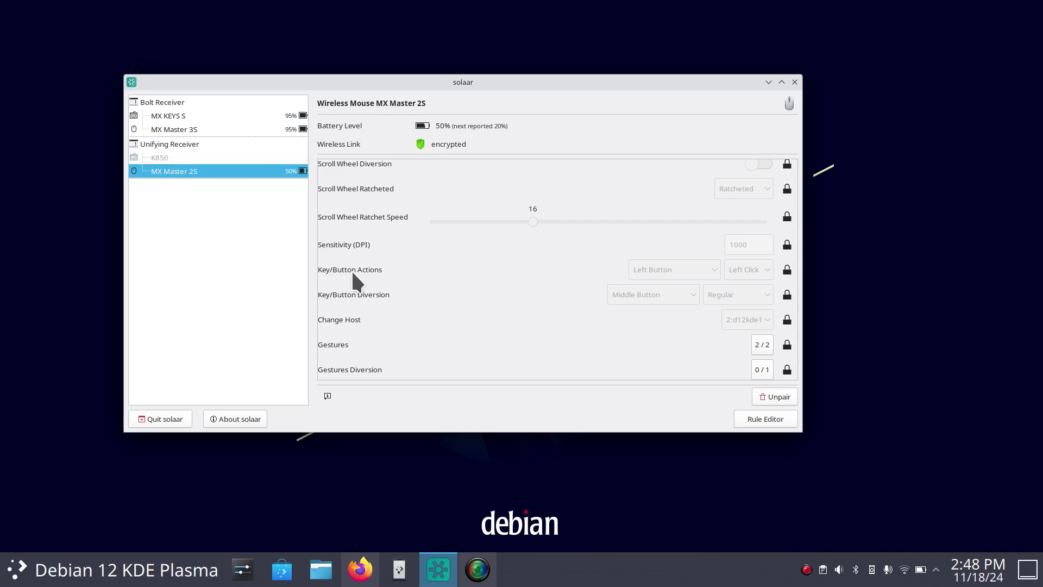
Step: Switch to Firefox and search Amazon in a new tab for "k850 keyboard"
click(360, 569)
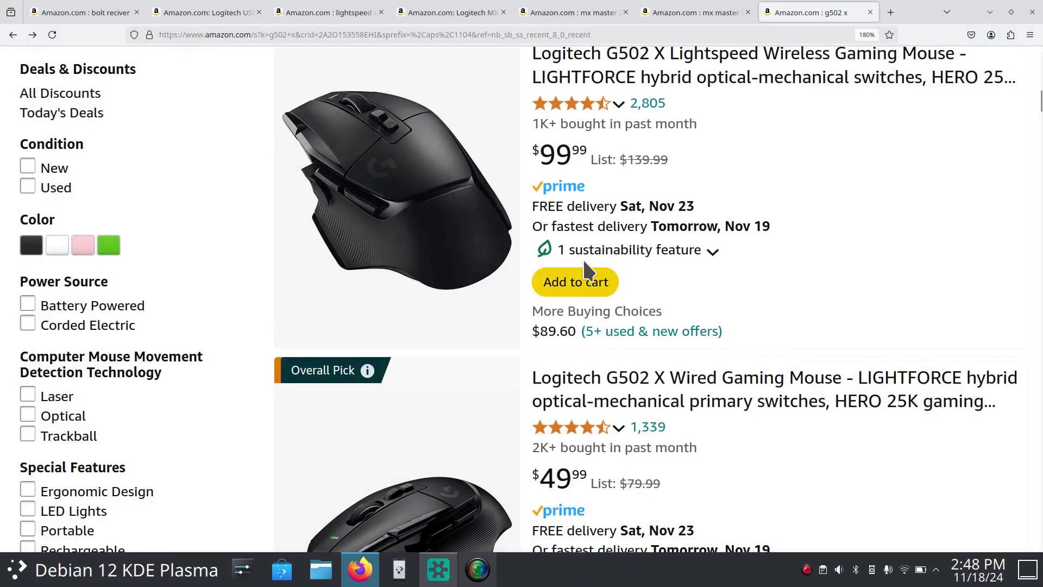
click(893, 13)
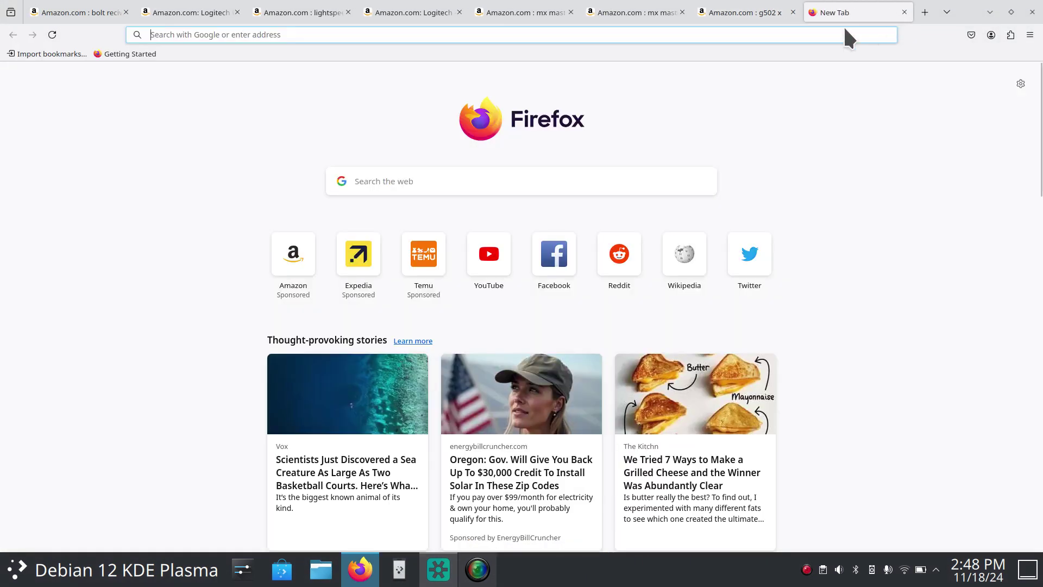
click(296, 258)
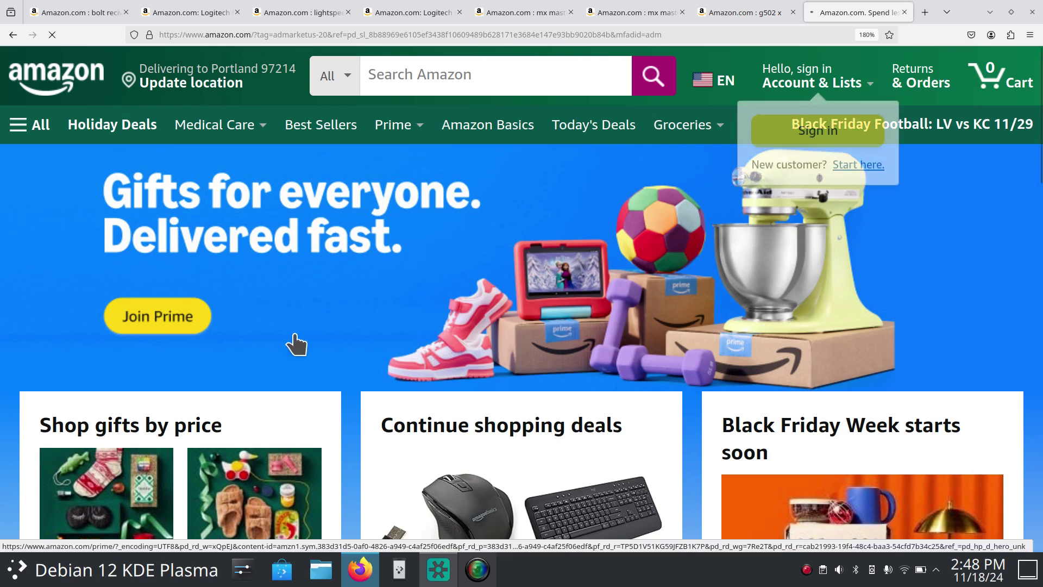
click(418, 74)
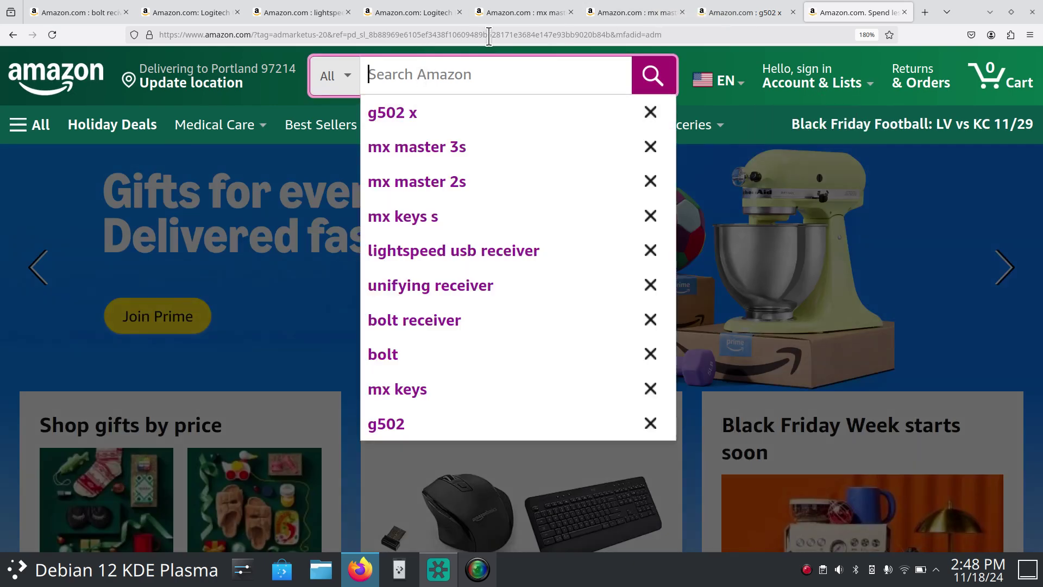
text(K85)
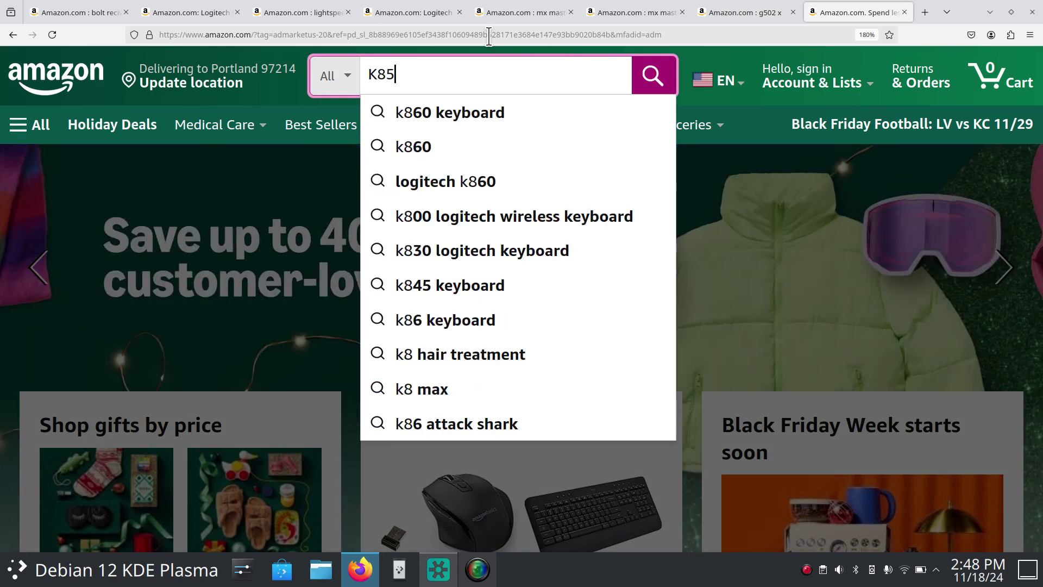
text(0)
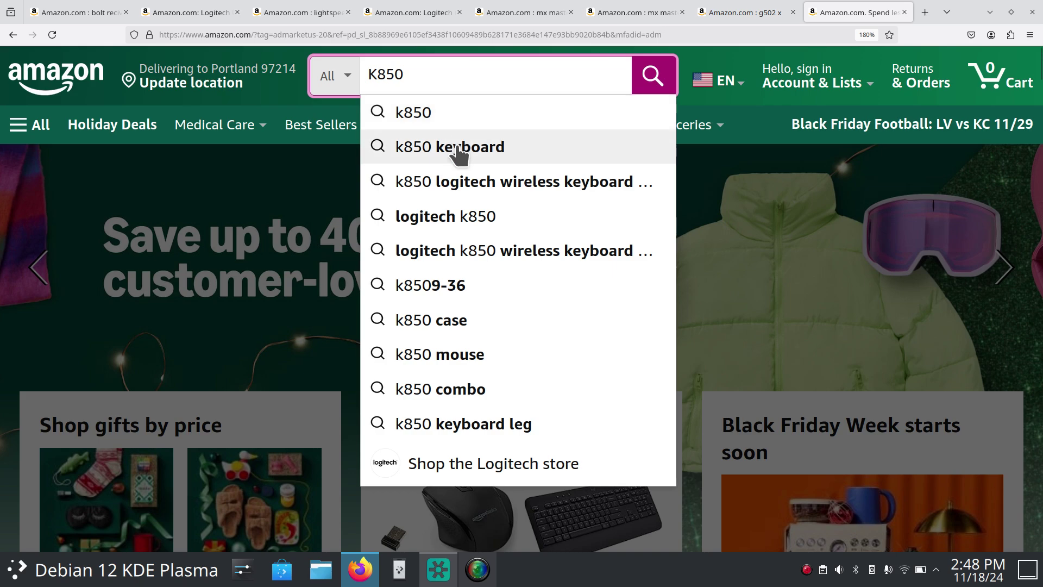
click(457, 147)
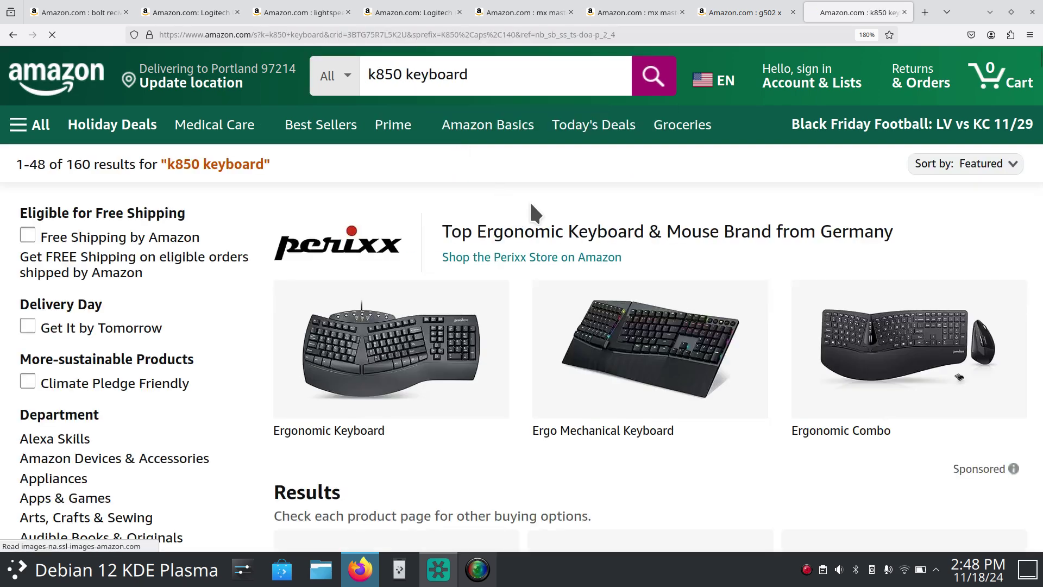
Step: Find the Logitech MK850 Performance Wireless Keyboard and Mouse Combo in the search results and open its product page
scroll(529, 228, down, 6)
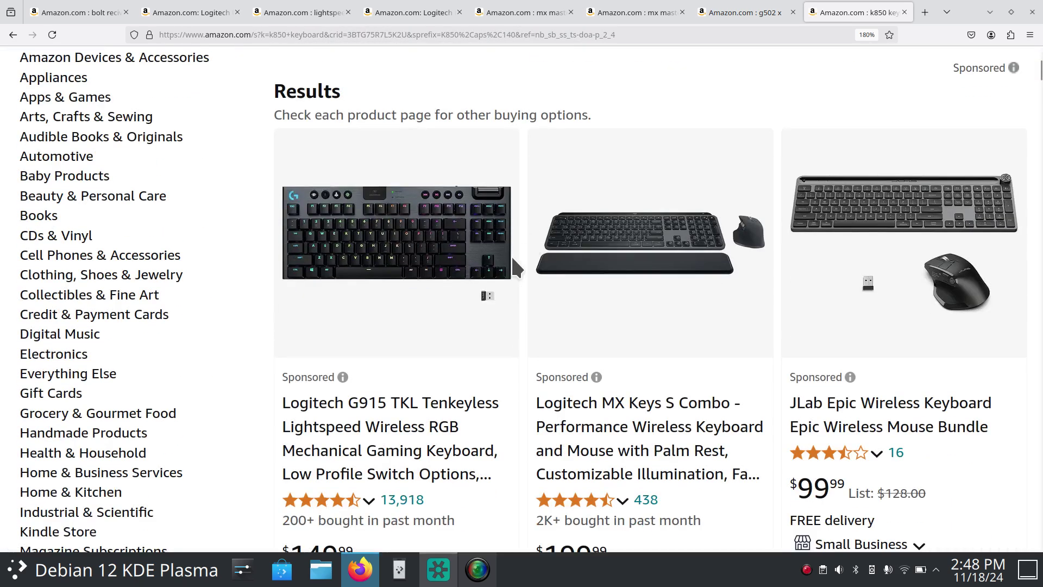
scroll(513, 259, down, 6)
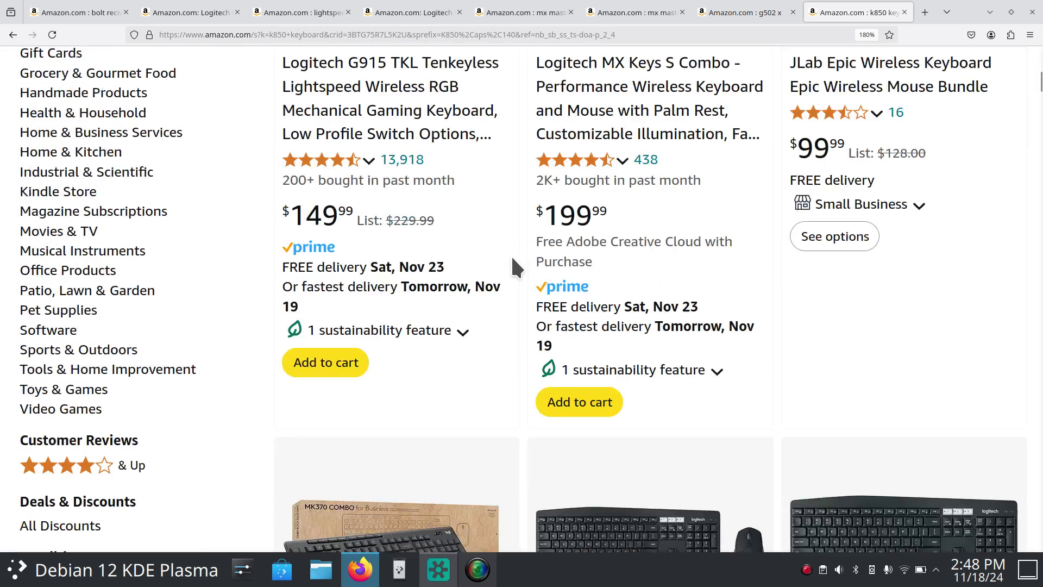
scroll(513, 266, down, 2)
scroll(513, 266, down, 2)
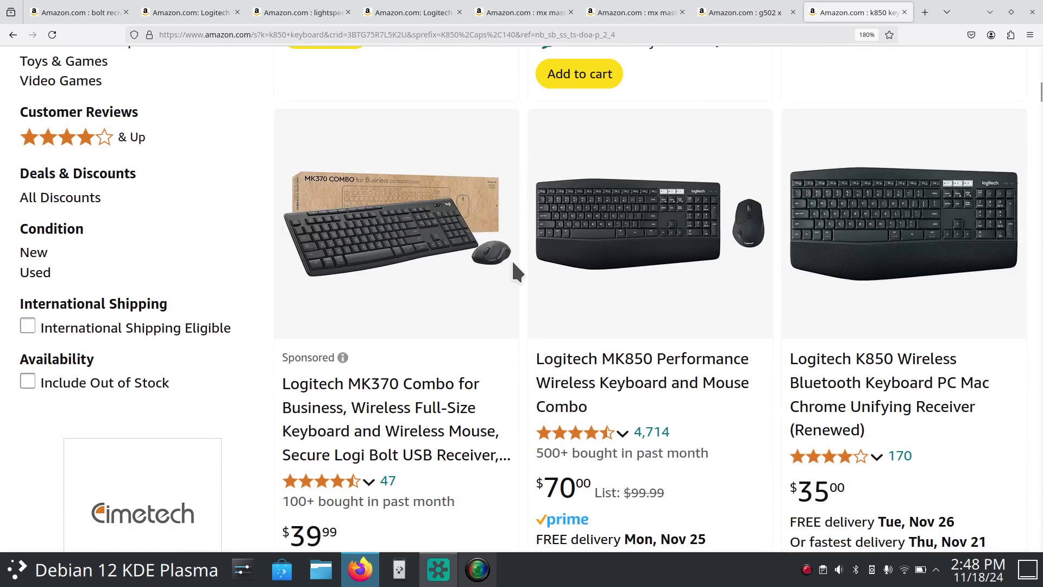
click(656, 382)
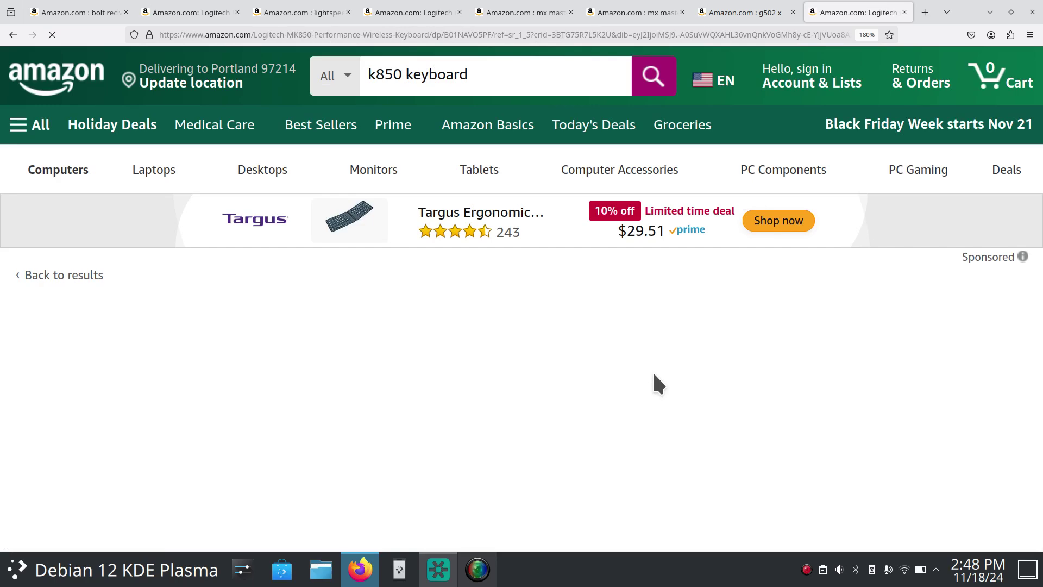
Step: Examine the MK850 combo's product image, briefly switch to Solaar for its device list, and return to view the enlarged product image
scroll(657, 375, down, 2)
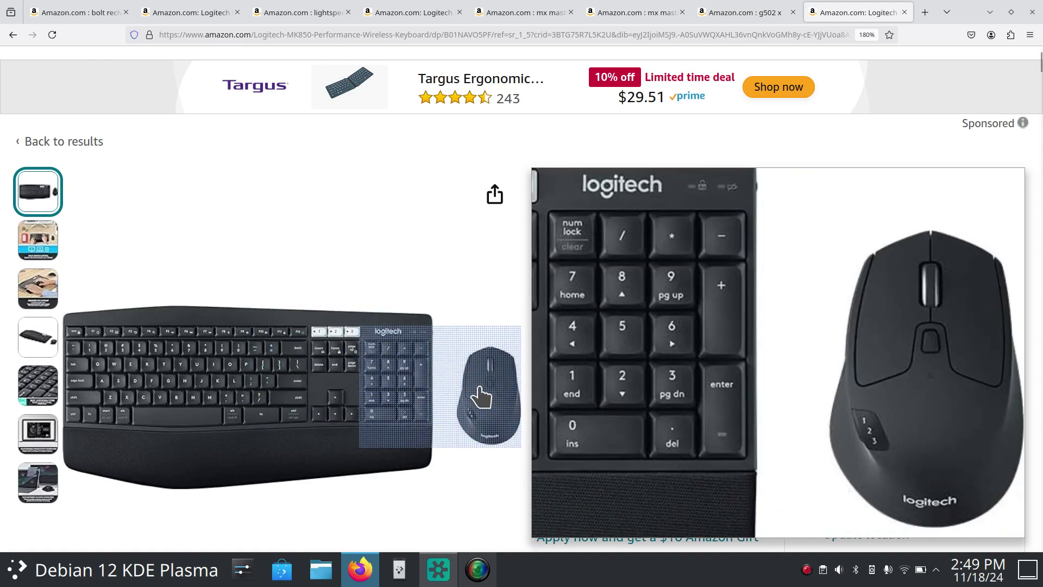
click(437, 569)
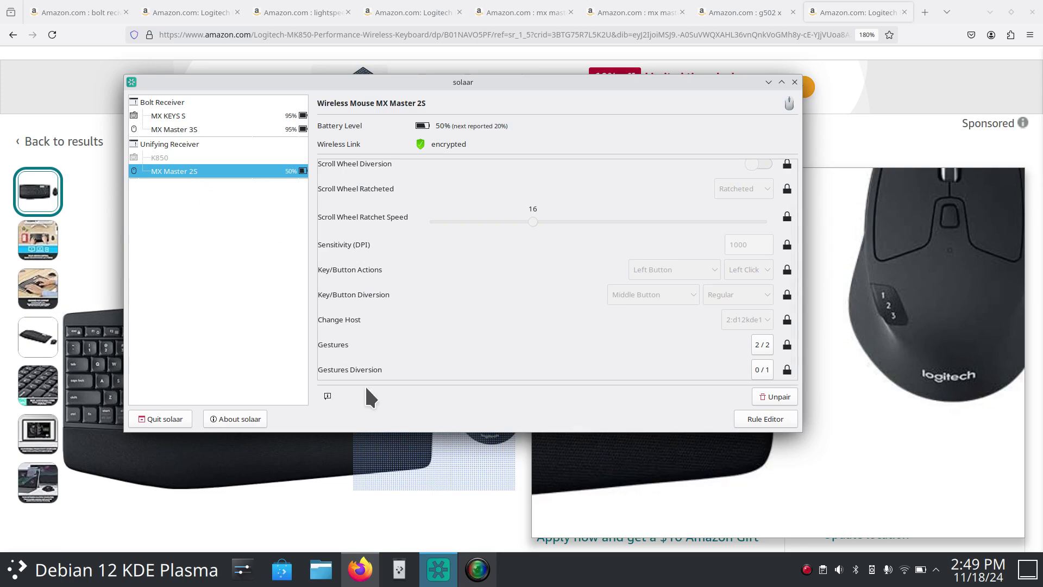
click(438, 570)
click(273, 377)
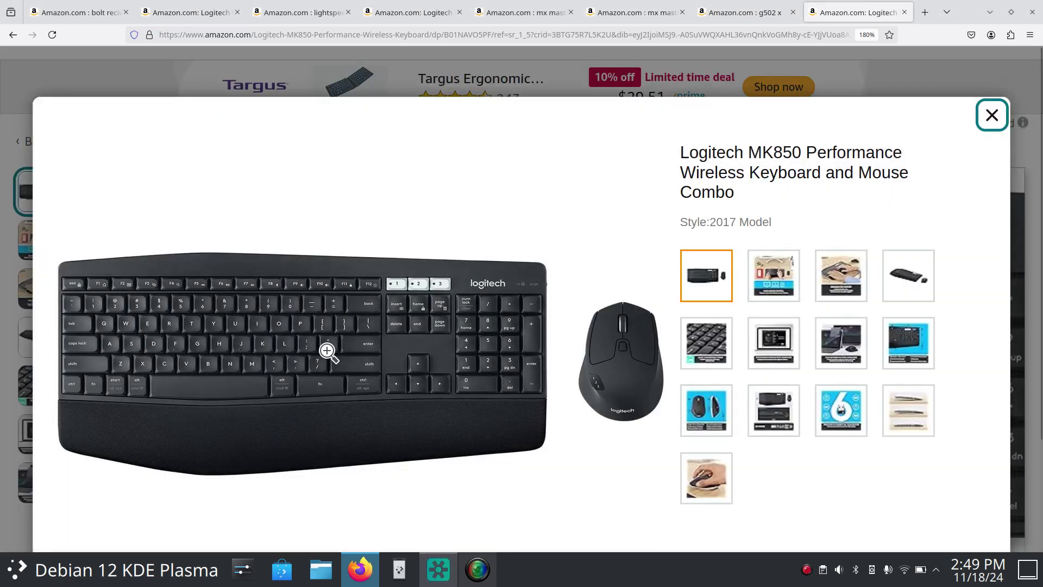